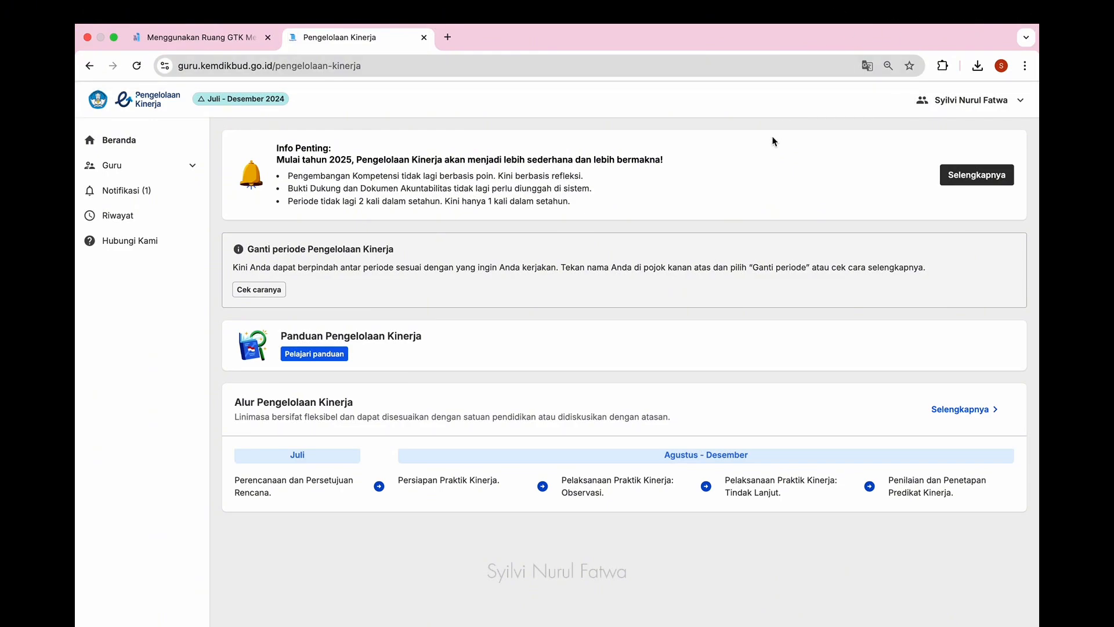
# Go to the teacher section as an employee (Sebagai Pegawai) and change the performance management period to Januari - Desember 2025
pyautogui.click(193, 170)
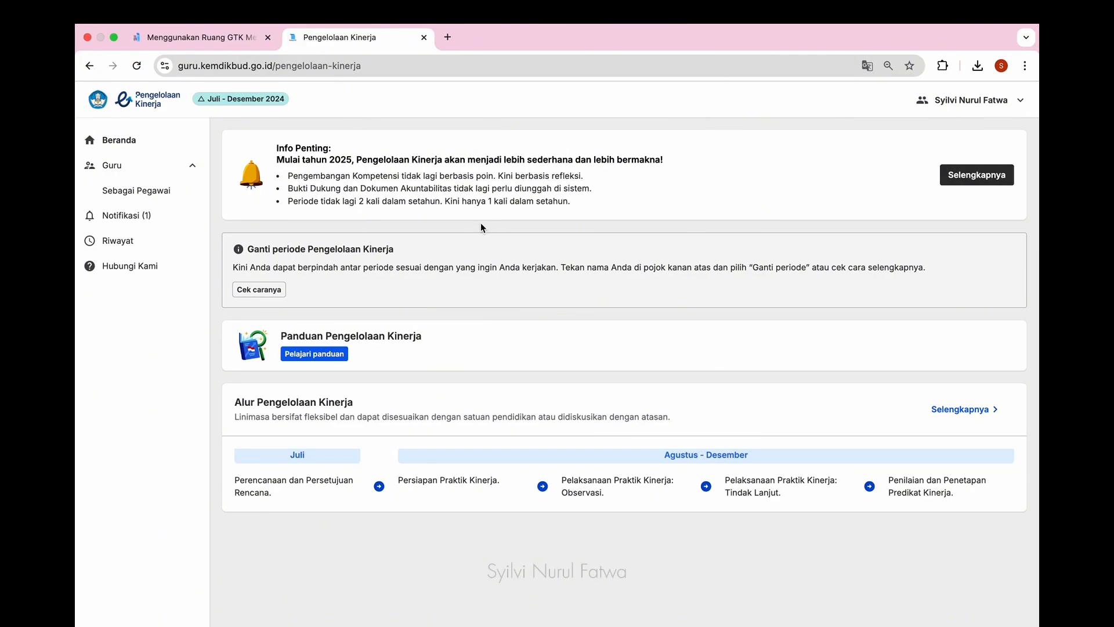
pyautogui.click(138, 191)
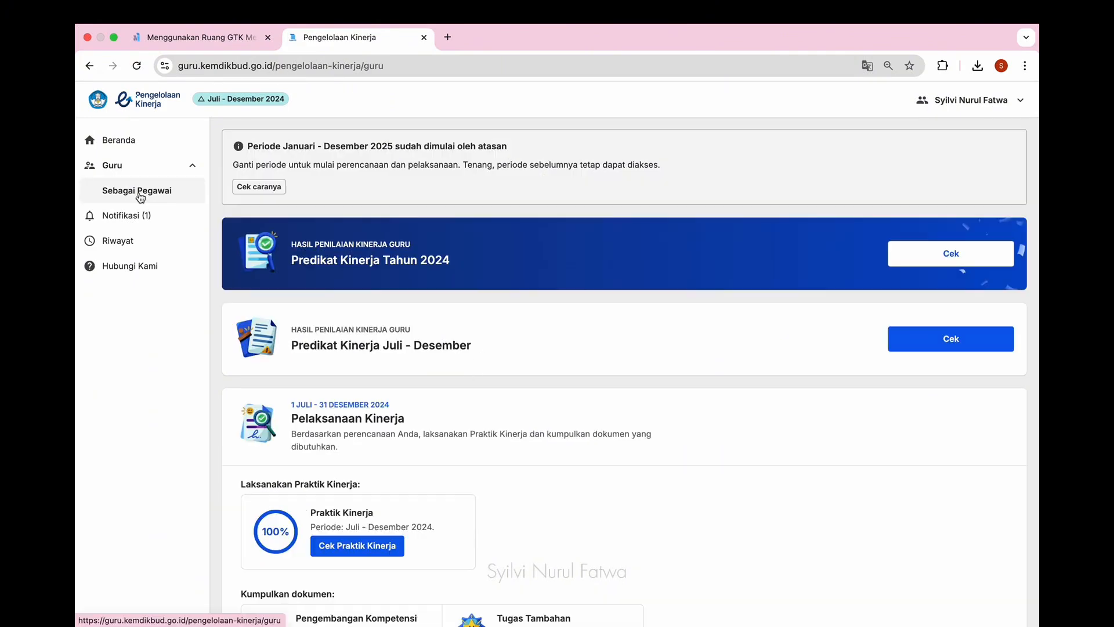
pyautogui.click(975, 99)
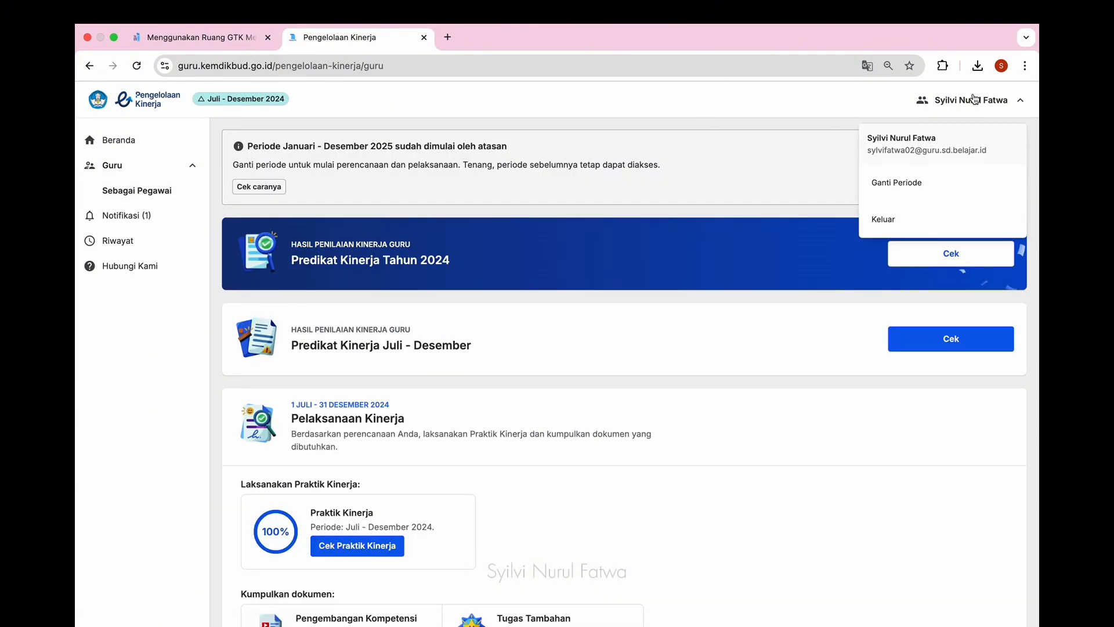
pyautogui.click(916, 183)
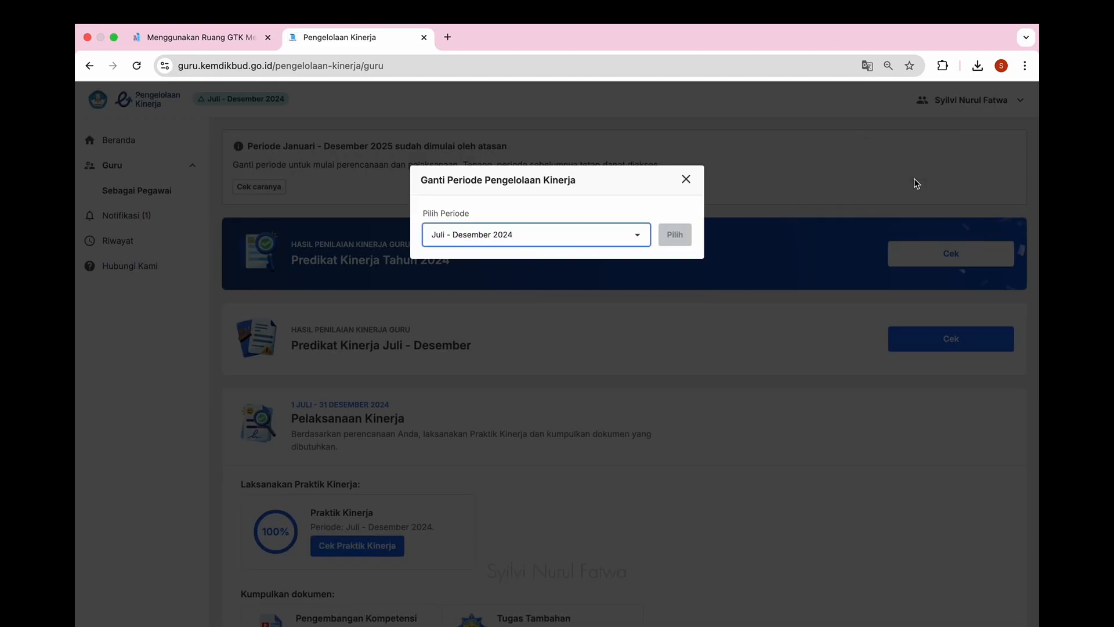
pyautogui.click(639, 235)
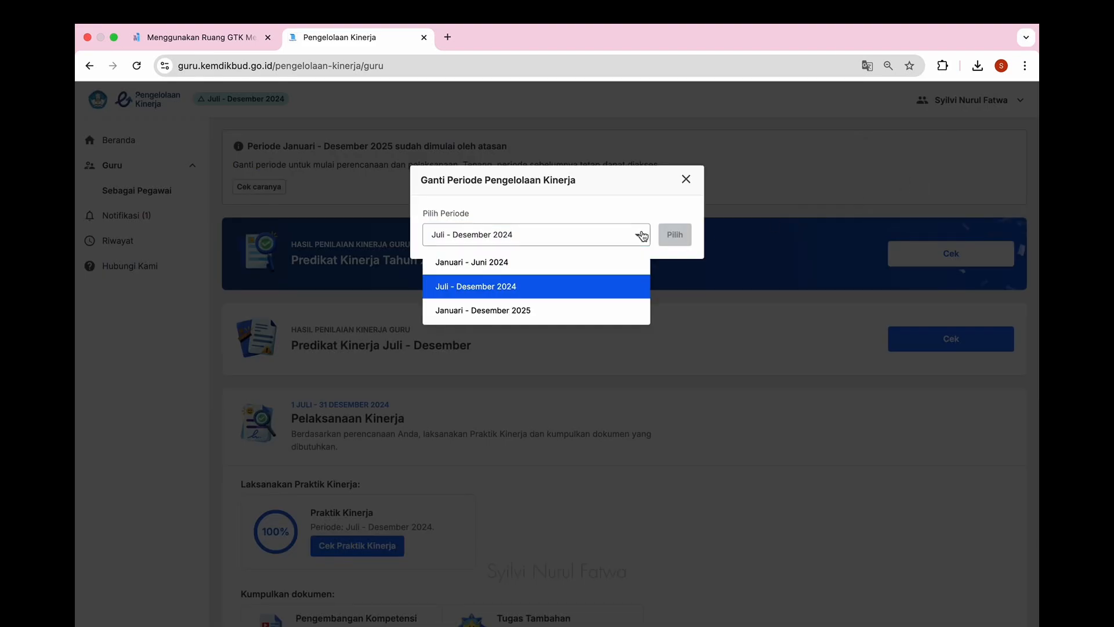
pyautogui.click(570, 311)
pyautogui.click(675, 235)
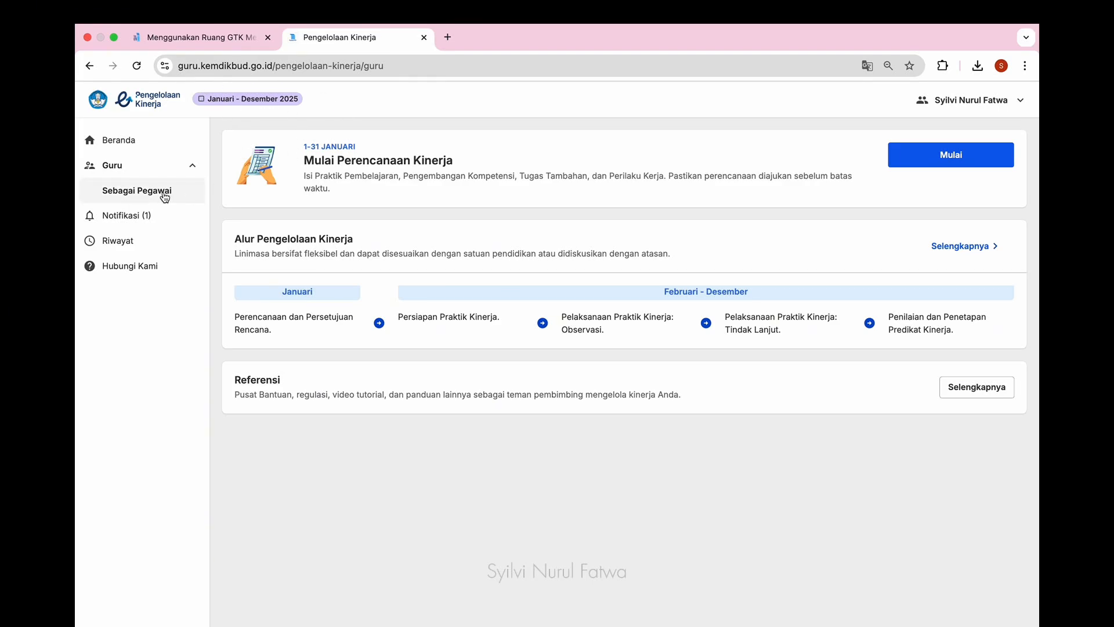
# Start the performance planning (Perencanaan Kinerja) and confirm that the personal data is correct
pyautogui.click(981, 149)
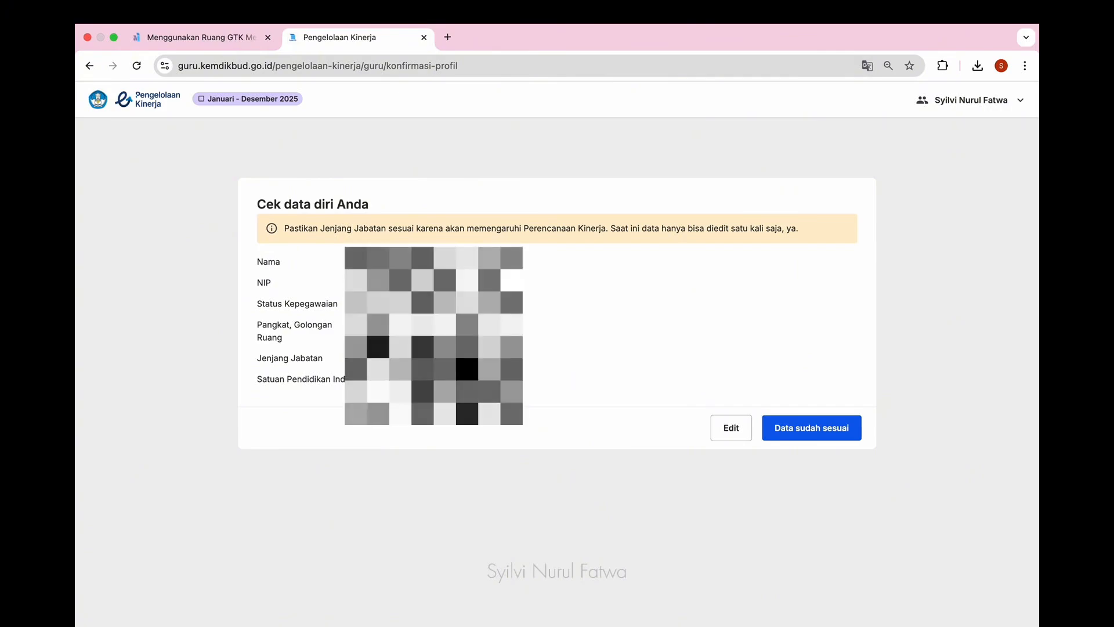
pyautogui.click(811, 434)
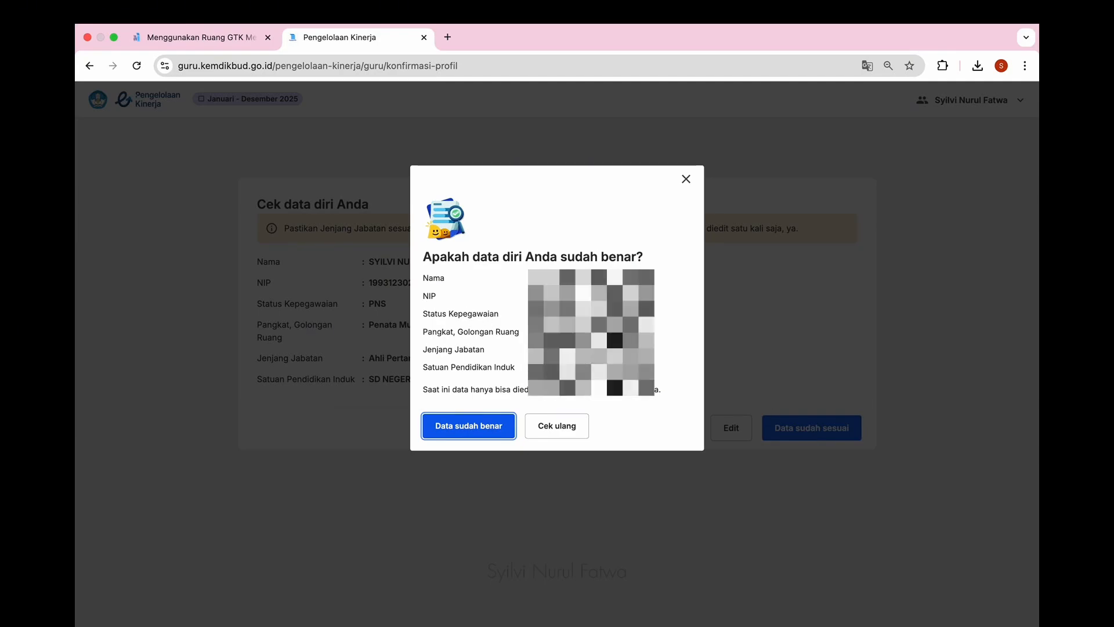
pyautogui.click(466, 431)
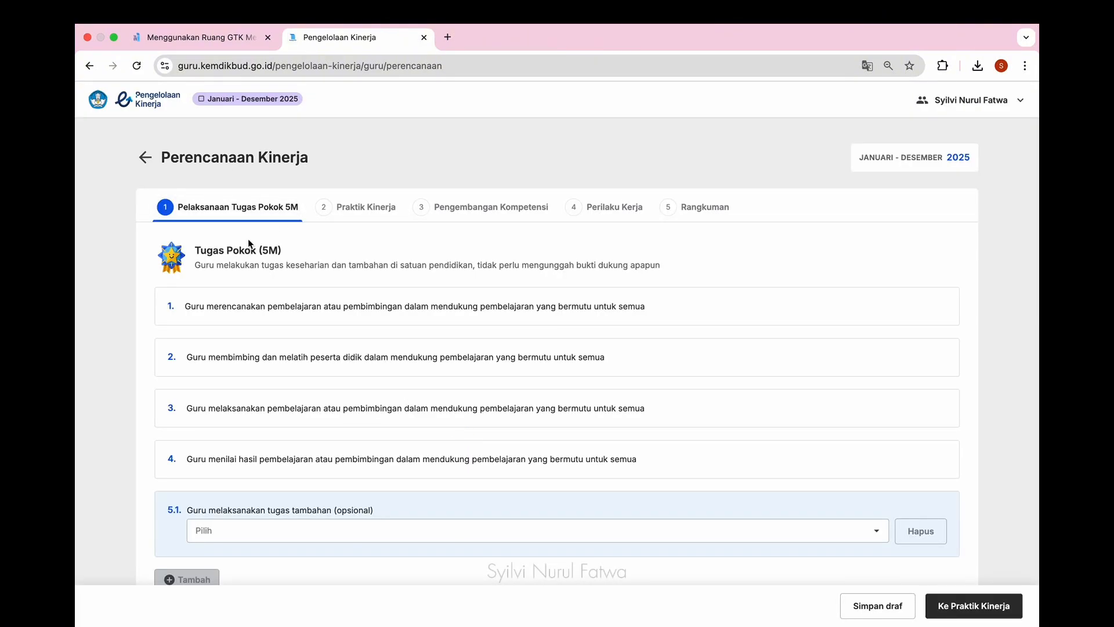
# Set additional task 5.1 to the all-levels option for serving as Pembina Ekstrakurikuler
pyautogui.scroll(-1, 407, 387)
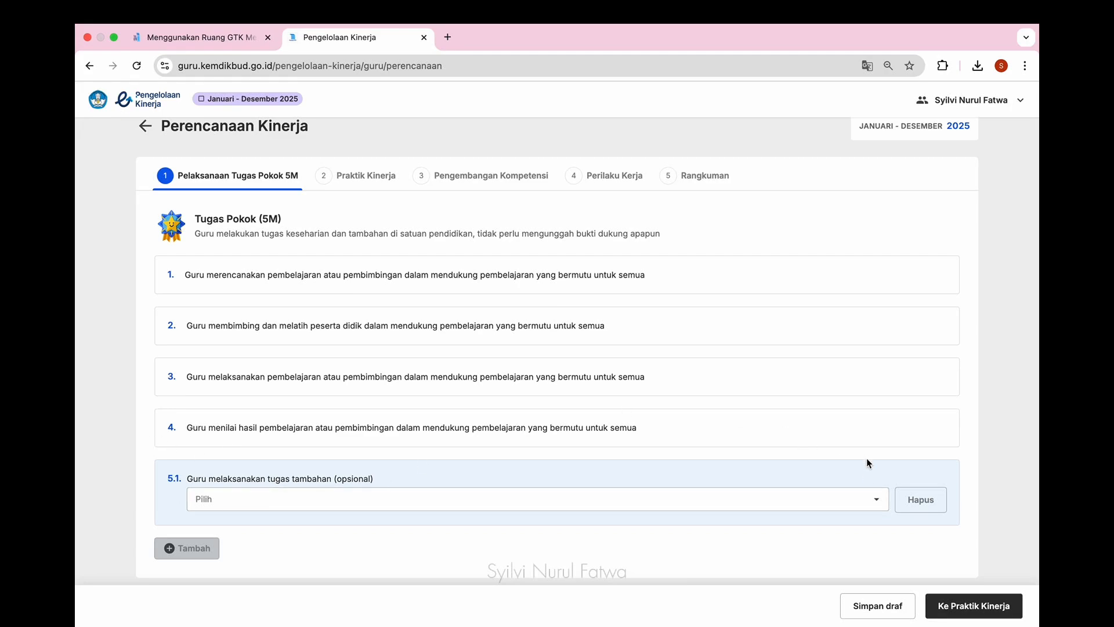
pyautogui.click(880, 502)
pyautogui.scroll(-4, 835, 541)
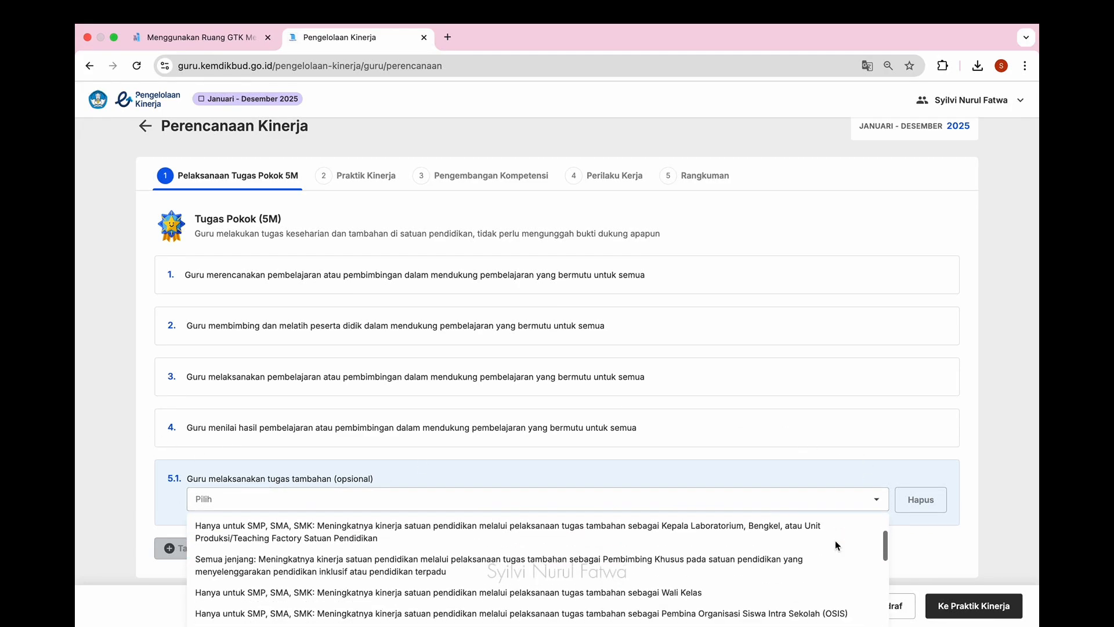
pyautogui.scroll(-1, 836, 545)
pyautogui.scroll(3, 836, 545)
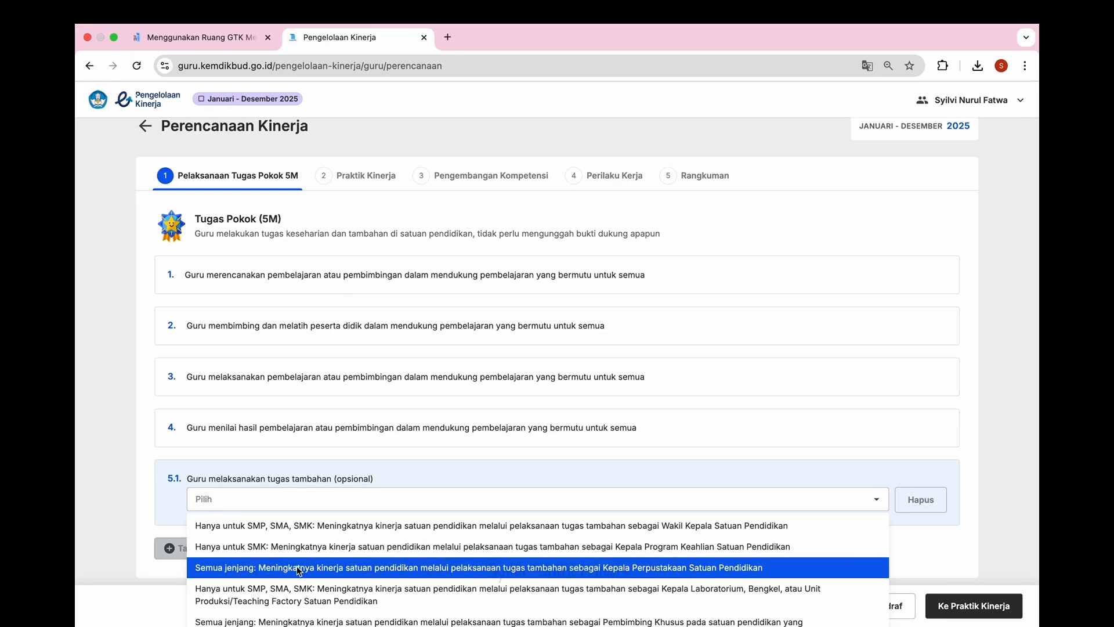
pyautogui.scroll(-3, 328, 569)
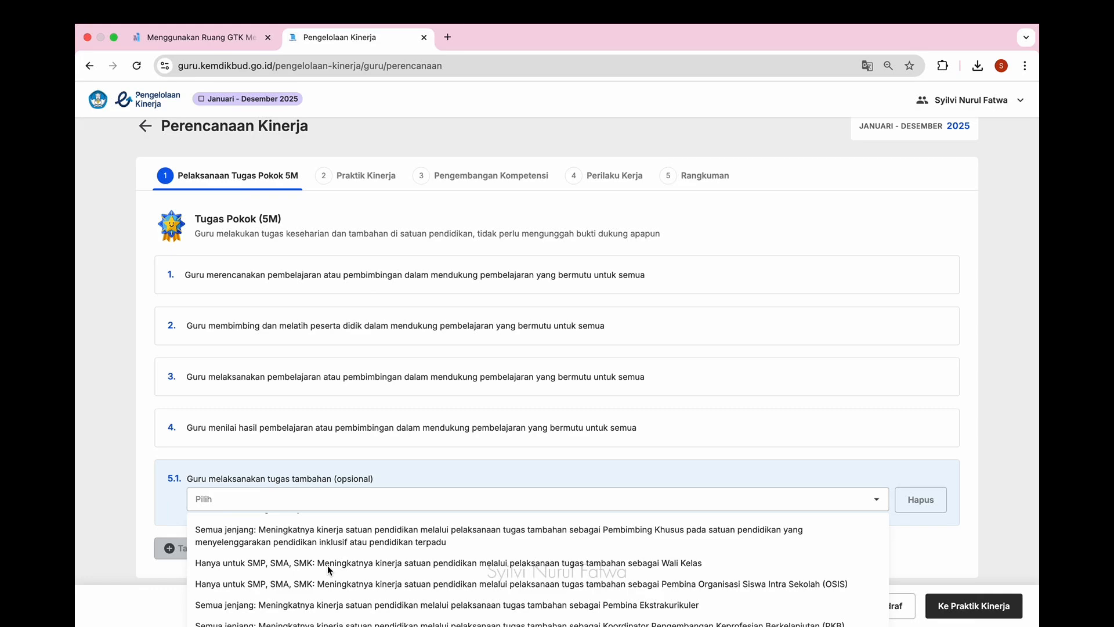
pyautogui.scroll(-2, 329, 569)
pyautogui.scroll(-2, 329, 569)
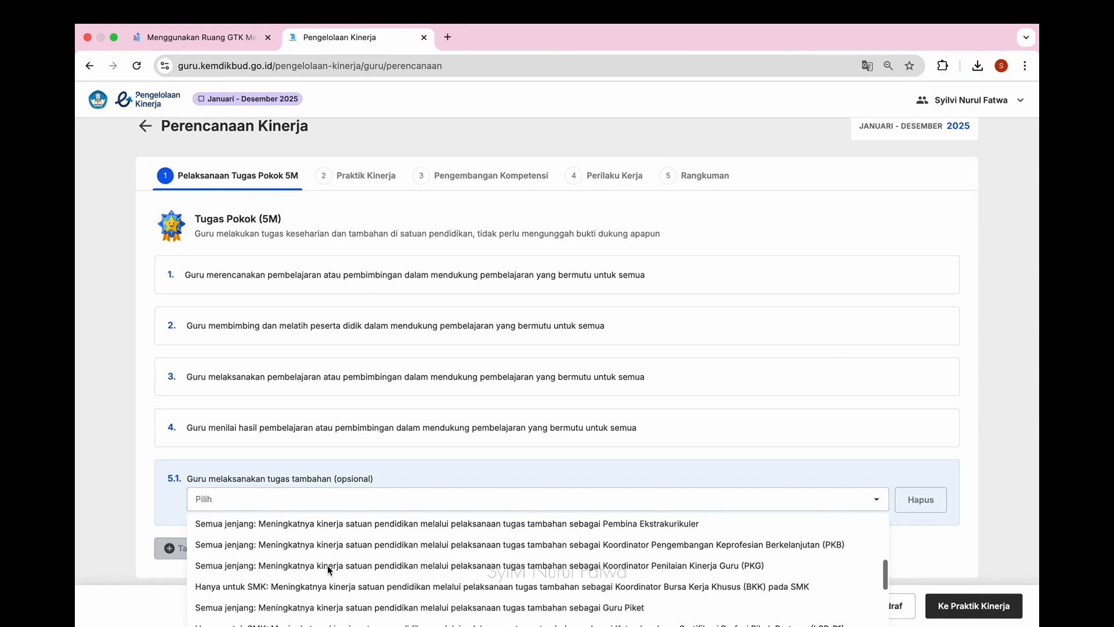
pyautogui.click(334, 524)
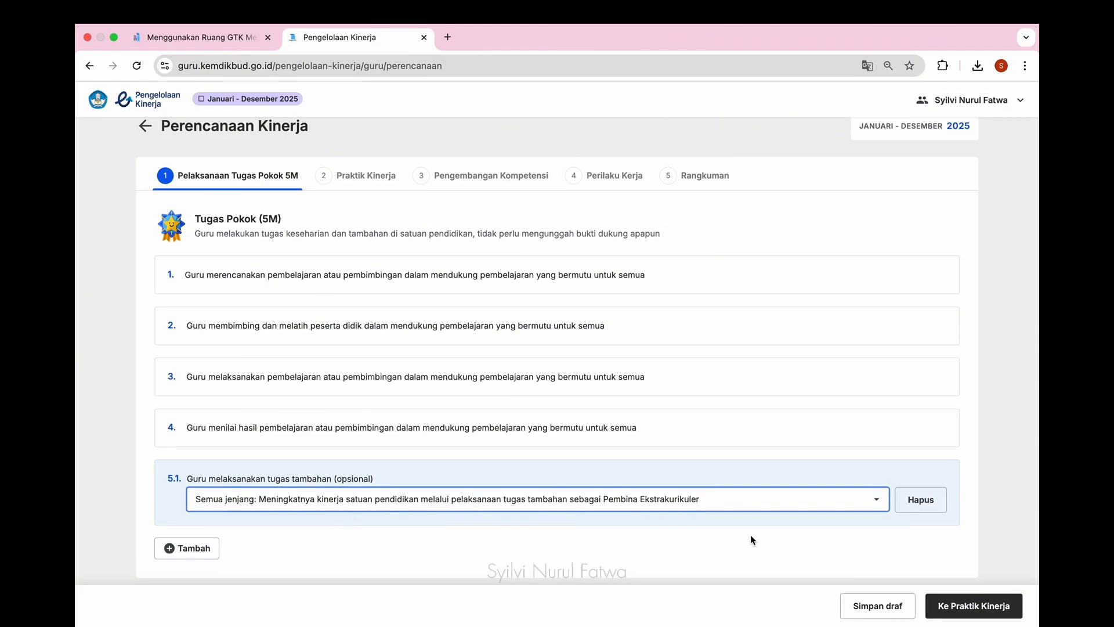
# Add a second additional task and set it to the all-levels option Tim Pencegahan dan Penanganan Kekerasan (TPPK)
pyautogui.scroll(-1, 179, 547)
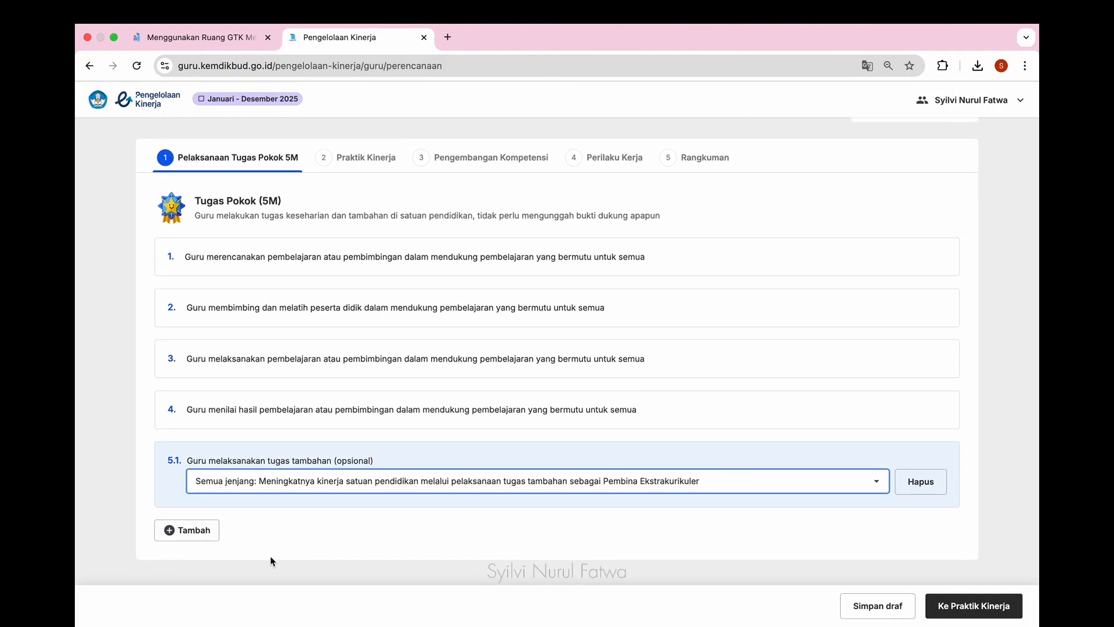
pyautogui.click(208, 531)
pyautogui.scroll(-3, 266, 517)
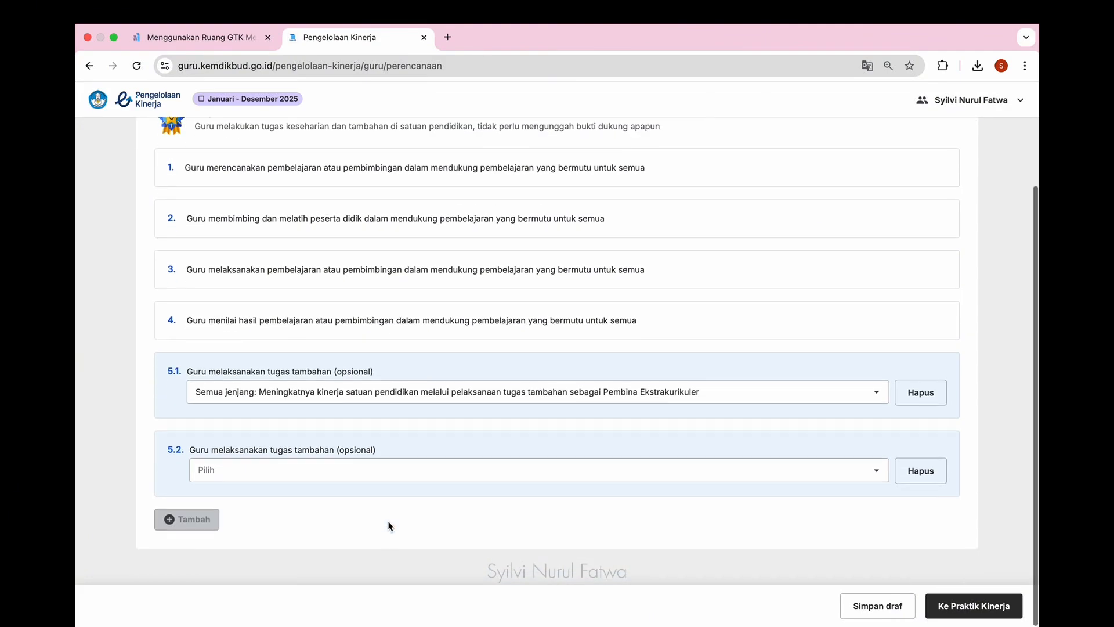
pyautogui.click(325, 482)
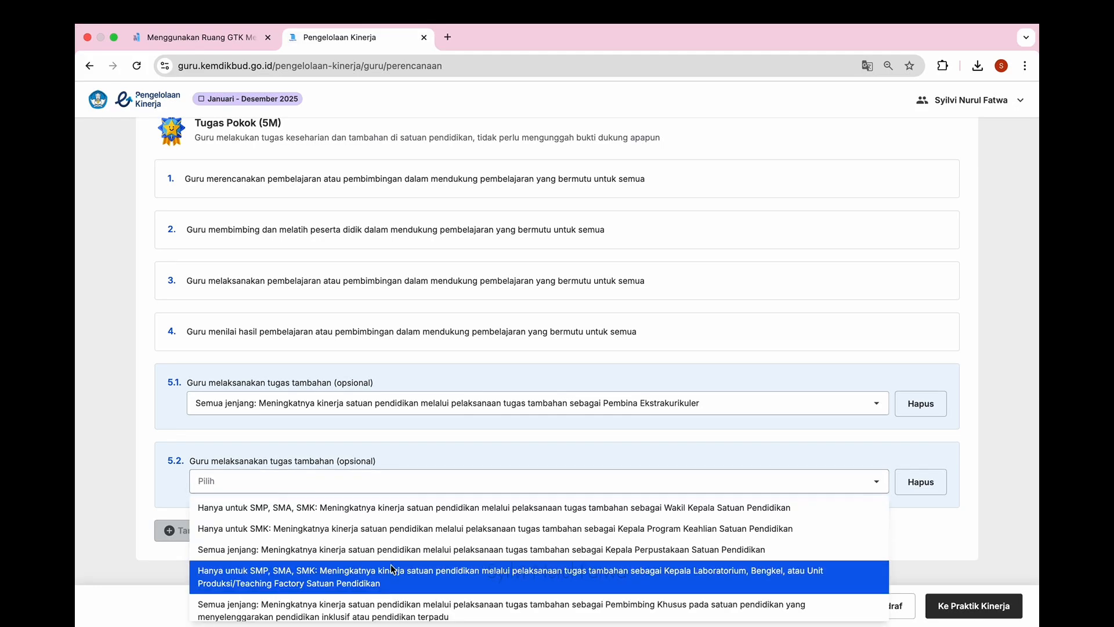
pyautogui.scroll(-2, 395, 574)
pyautogui.scroll(-5, 394, 578)
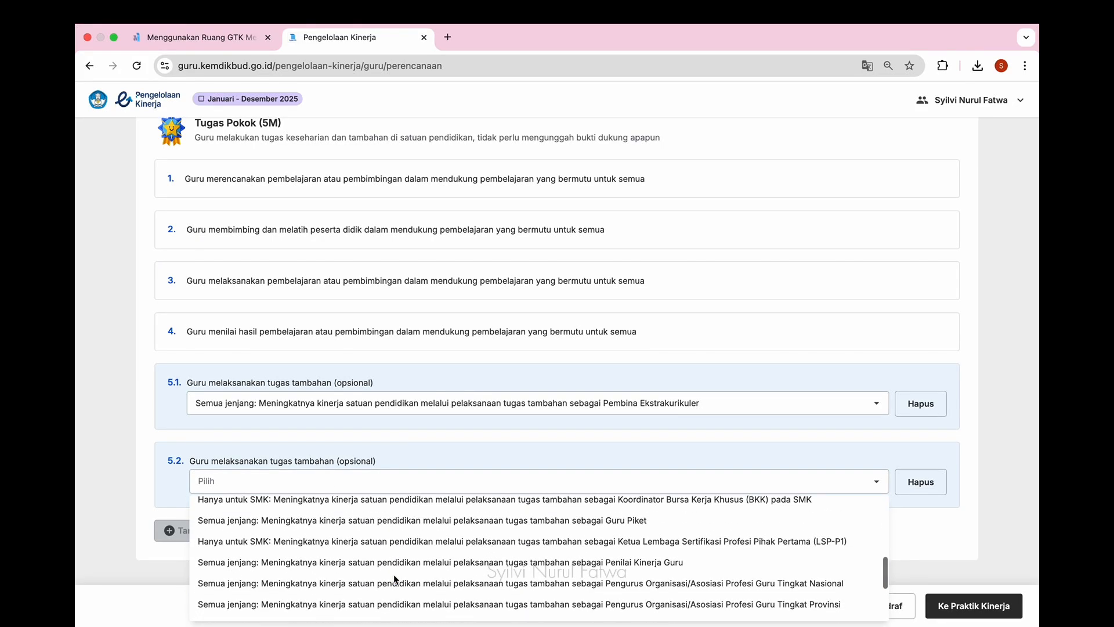
pyautogui.scroll(-2, 394, 578)
pyautogui.scroll(-2, 393, 578)
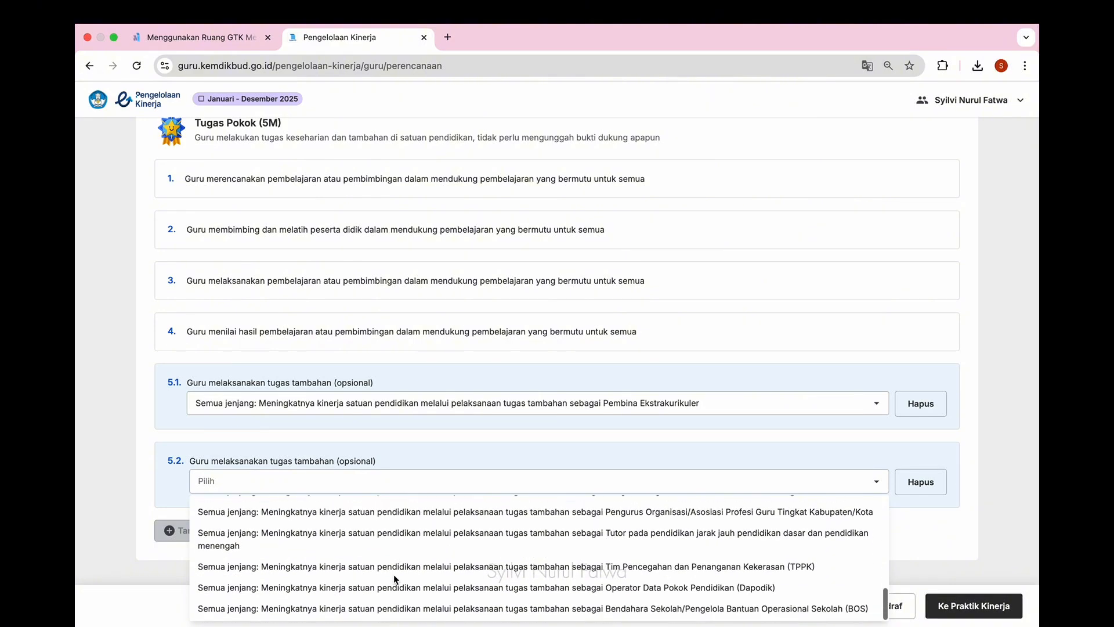
pyautogui.click(333, 567)
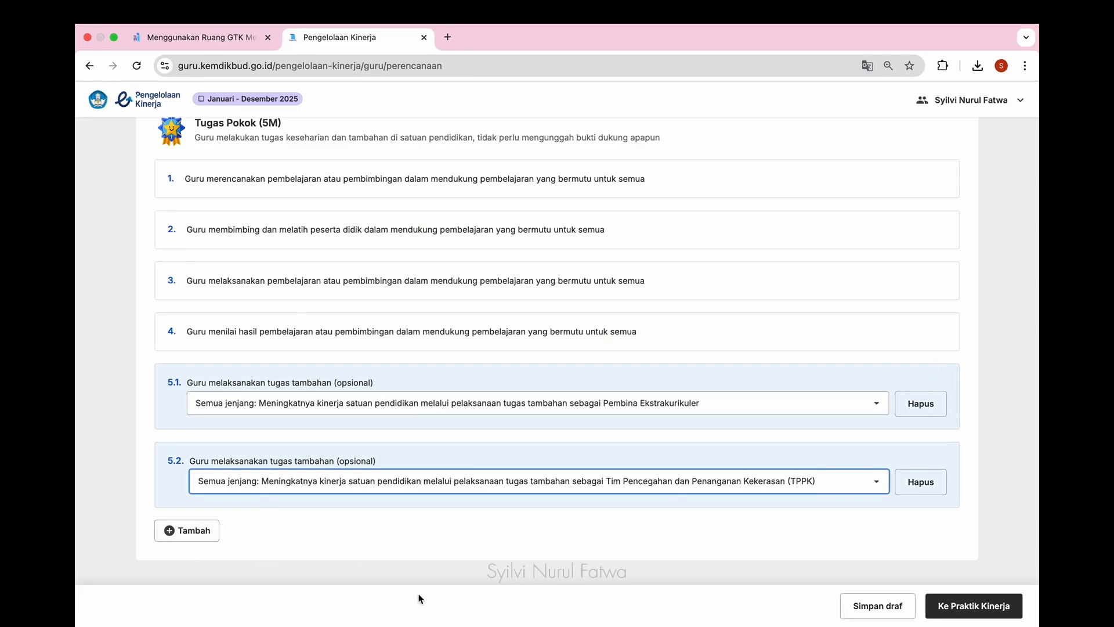
# Continue to the Praktik Kinerja stage and review the school's Rapor Pendidikan ratings before returning to the indicators
pyautogui.click(974, 607)
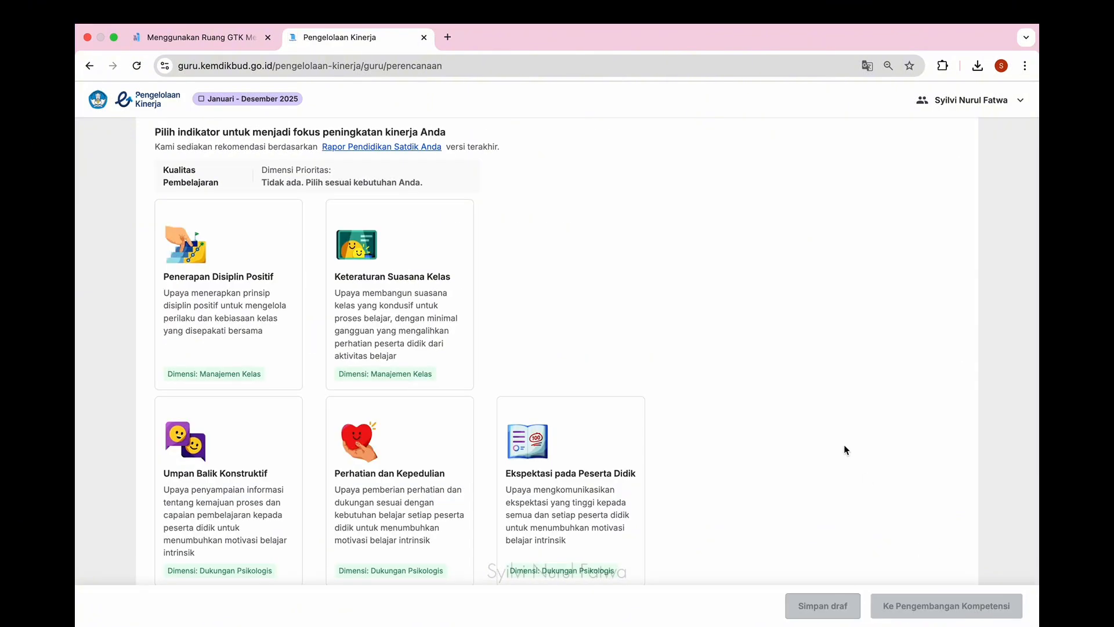
pyautogui.scroll(-5, 844, 451)
pyautogui.scroll(7, 844, 451)
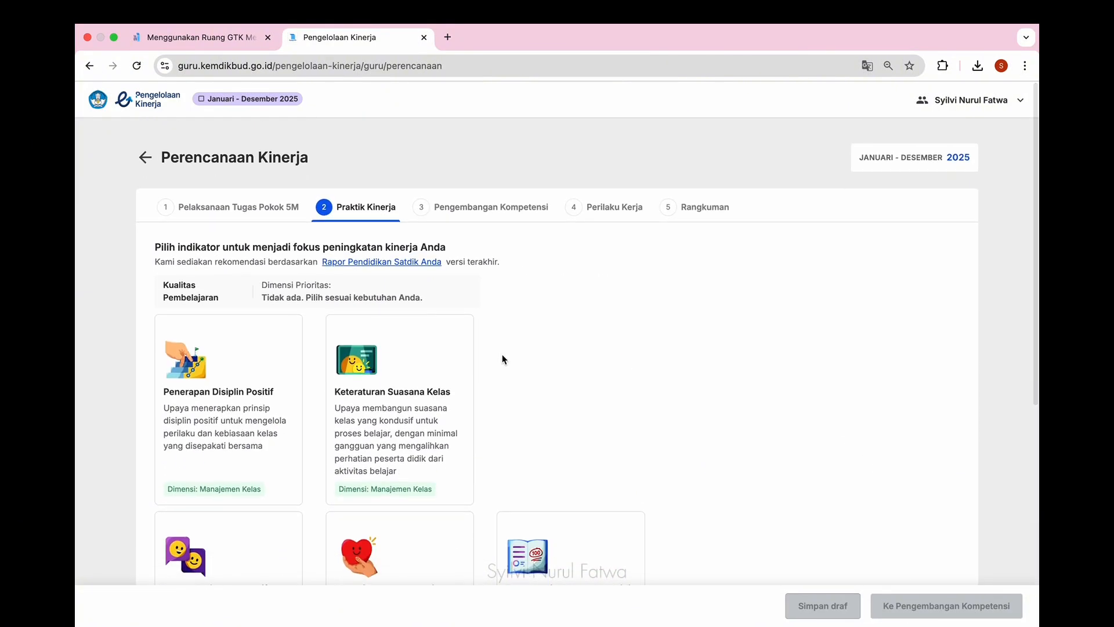
pyautogui.click(404, 264)
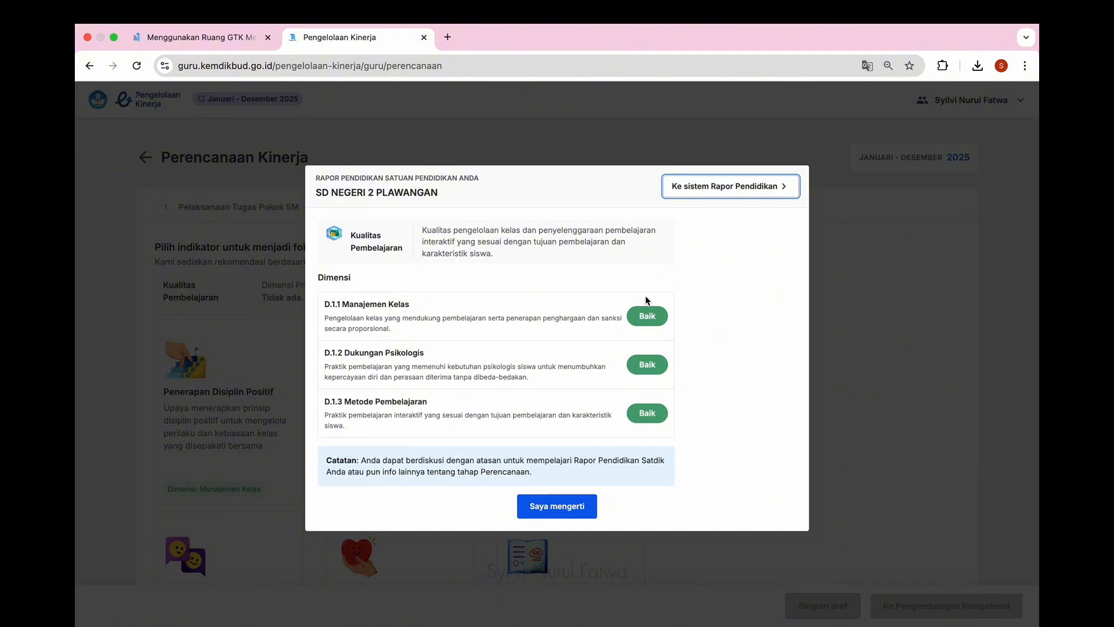
pyautogui.click(573, 508)
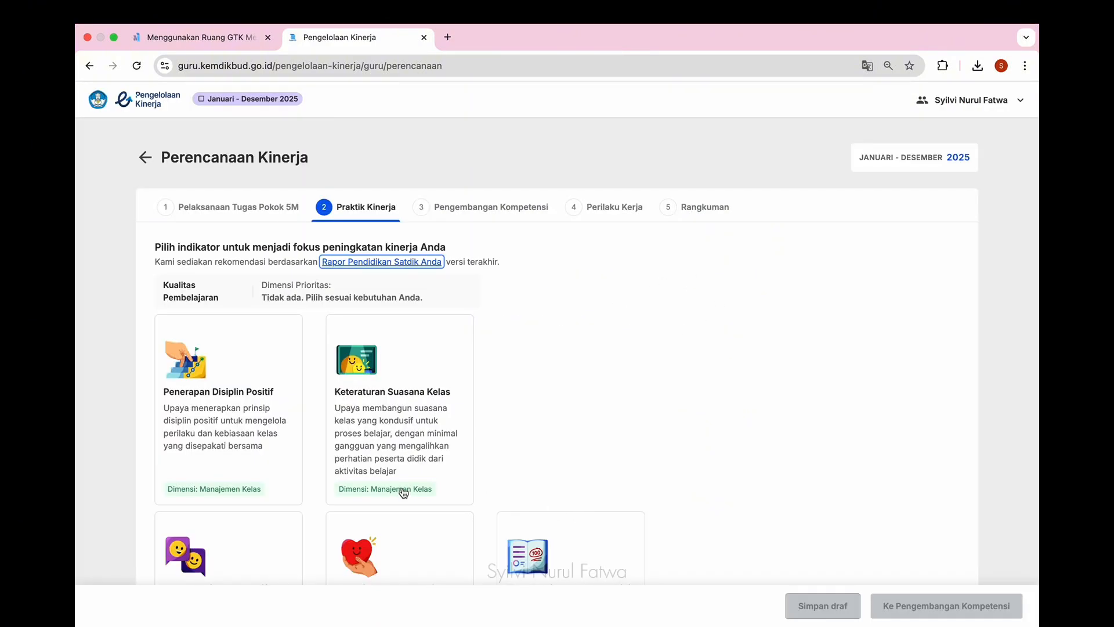
# Look through the indicator cards and choose Keteraturan Suasana Kelas as the performance improvement focus
pyautogui.scroll(-6, 412, 488)
pyautogui.scroll(3, 421, 478)
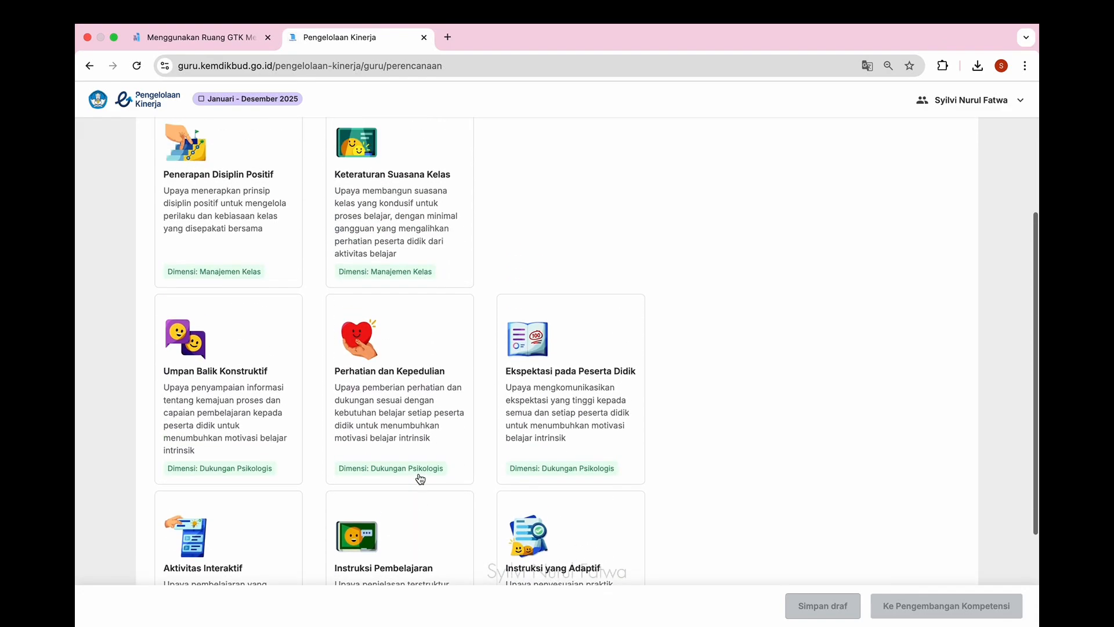
pyautogui.scroll(1, 420, 480)
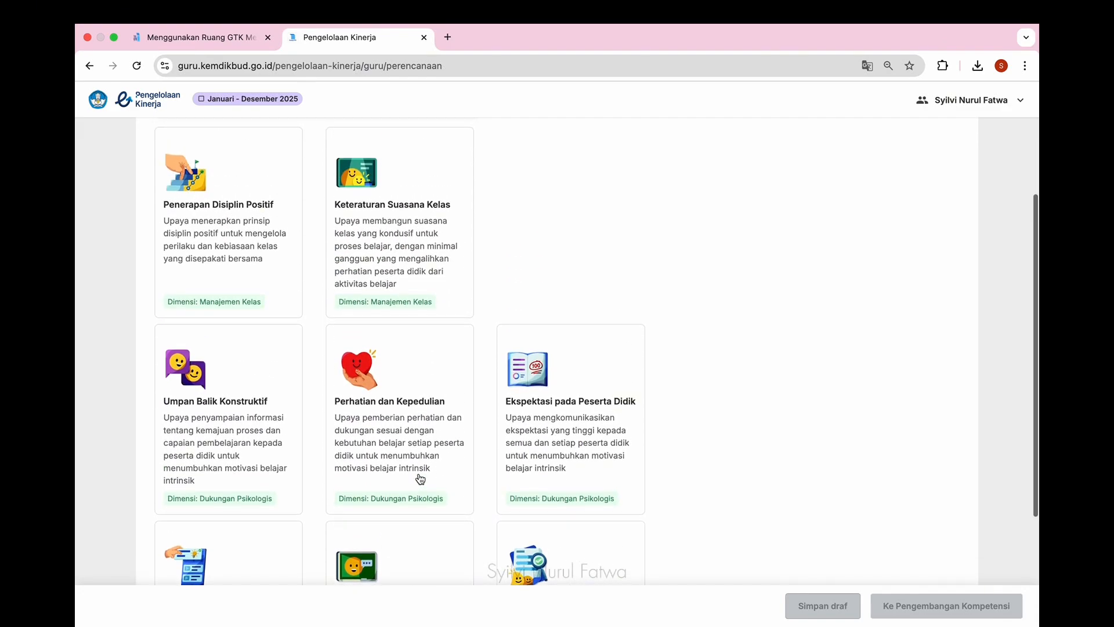
pyautogui.scroll(-3, 420, 478)
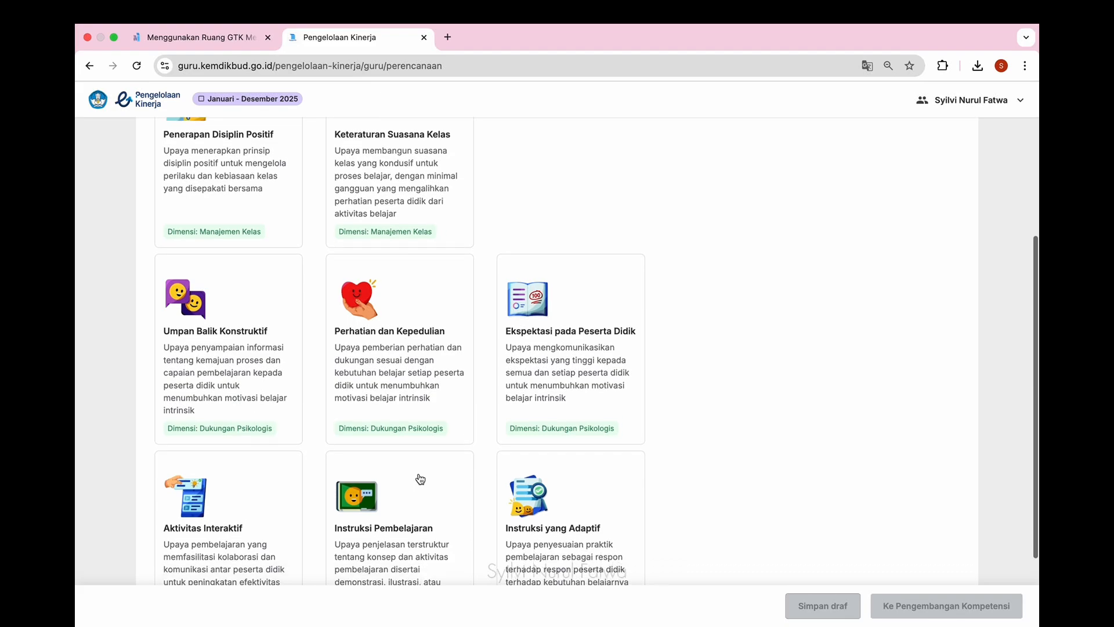
pyautogui.scroll(-2, 420, 478)
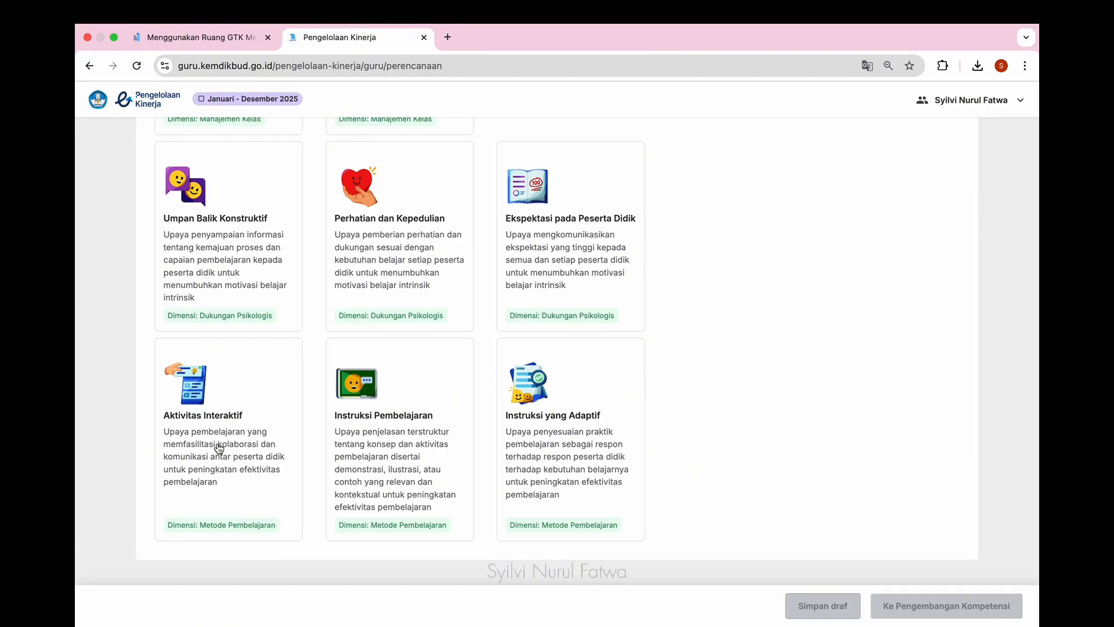
pyautogui.scroll(8, 218, 448)
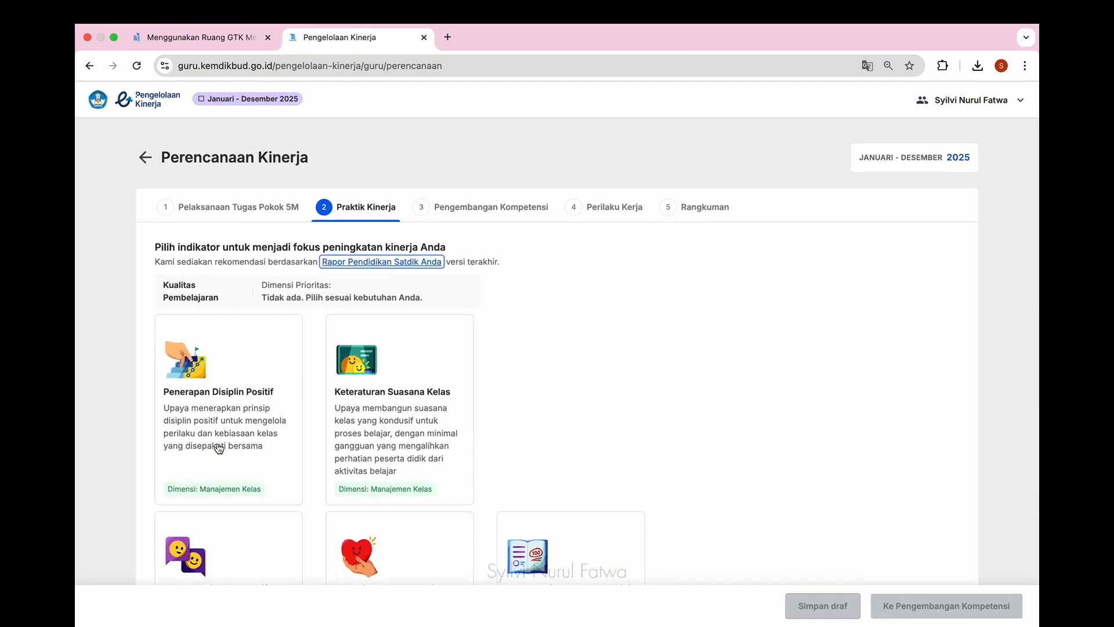
pyautogui.click(403, 407)
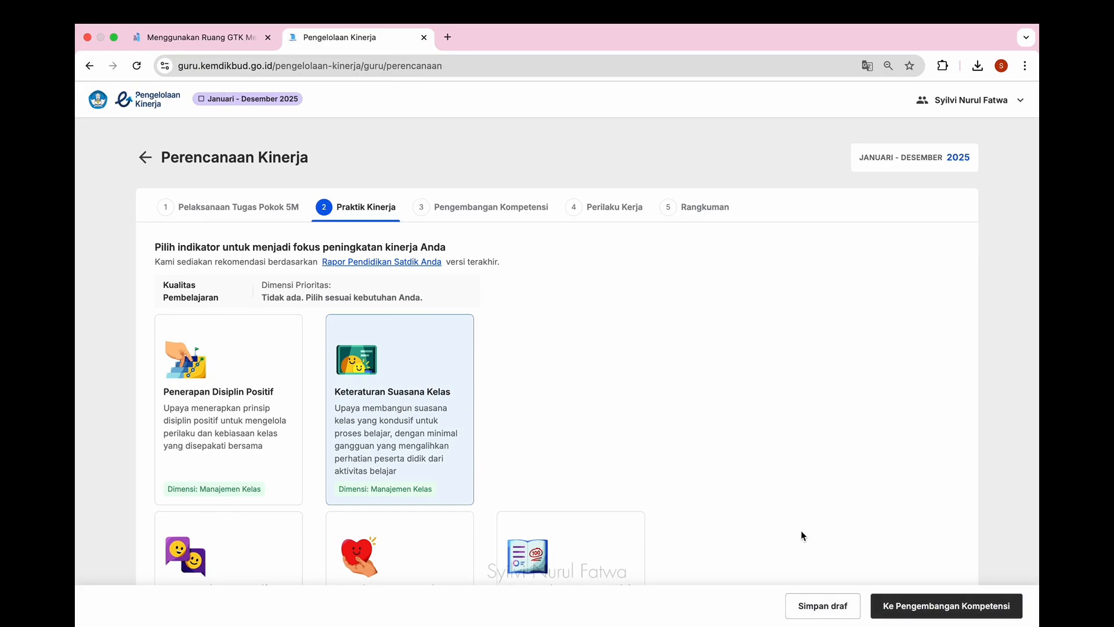
# In Pengembangan Kompetensi, set the indicator to Pembelajaran efektif yang berpusat pada peserta didik and continue to Perilaku Kerja
pyautogui.click(975, 607)
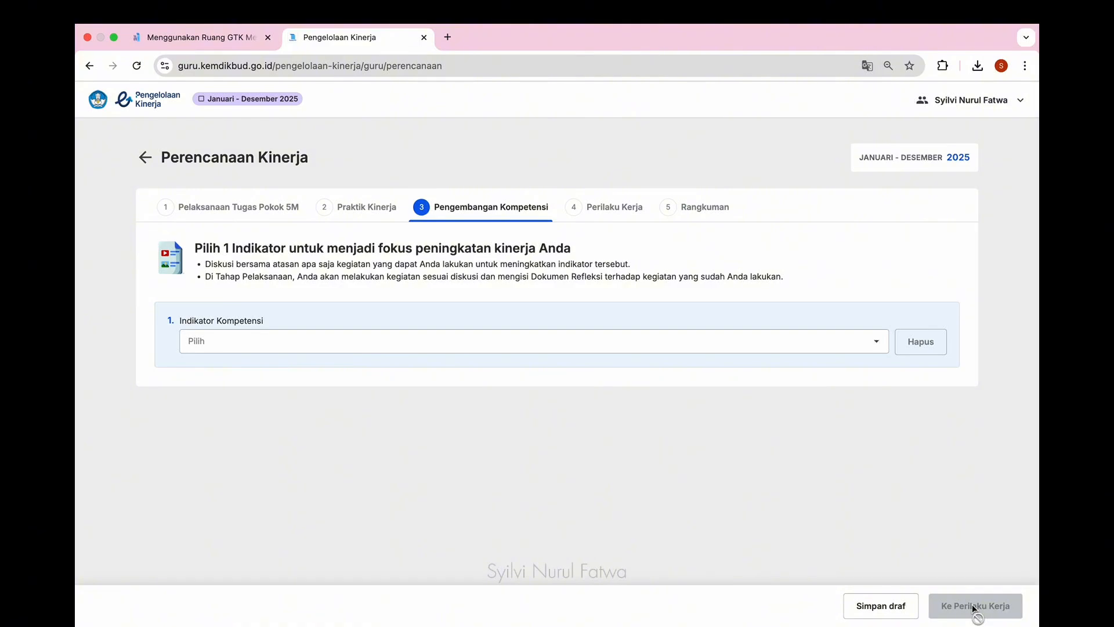
pyautogui.click(491, 345)
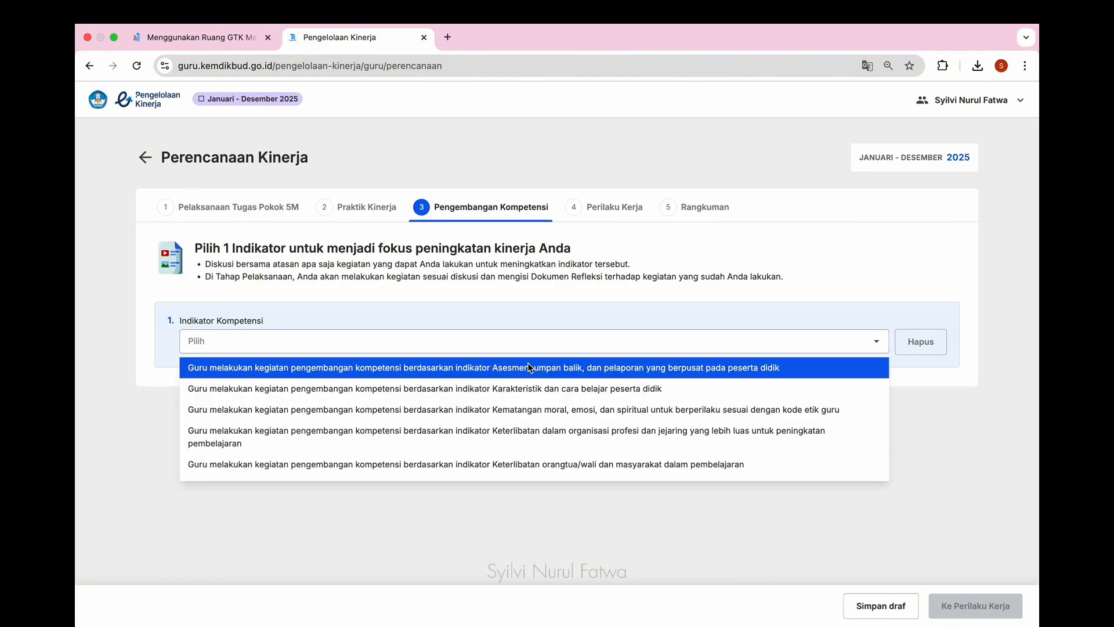
pyautogui.scroll(-1, 531, 378)
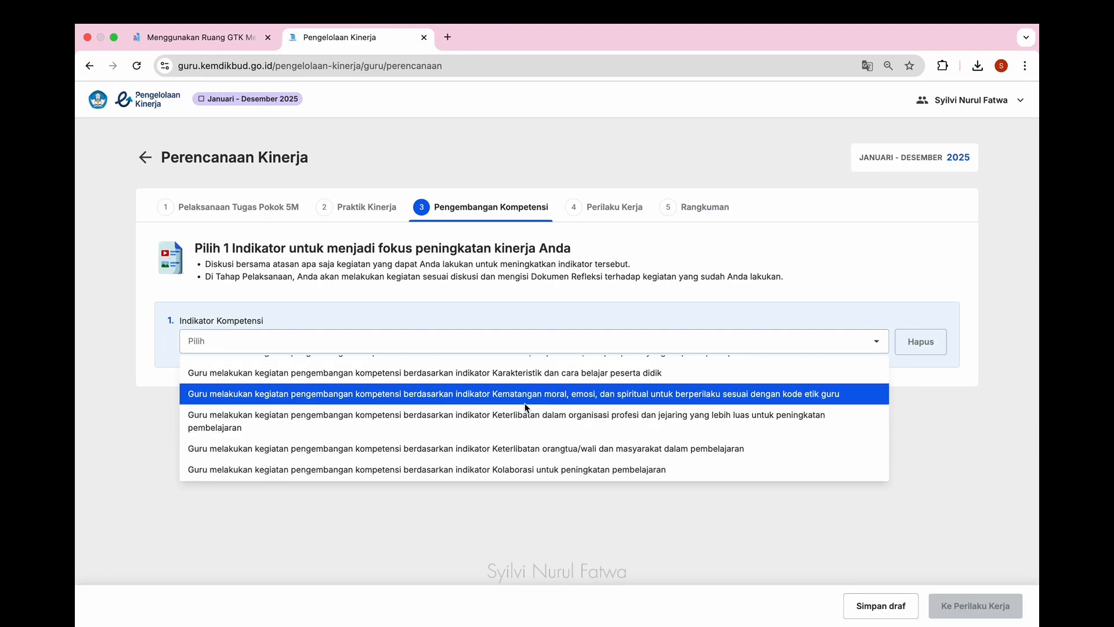
pyautogui.scroll(-3, 517, 418)
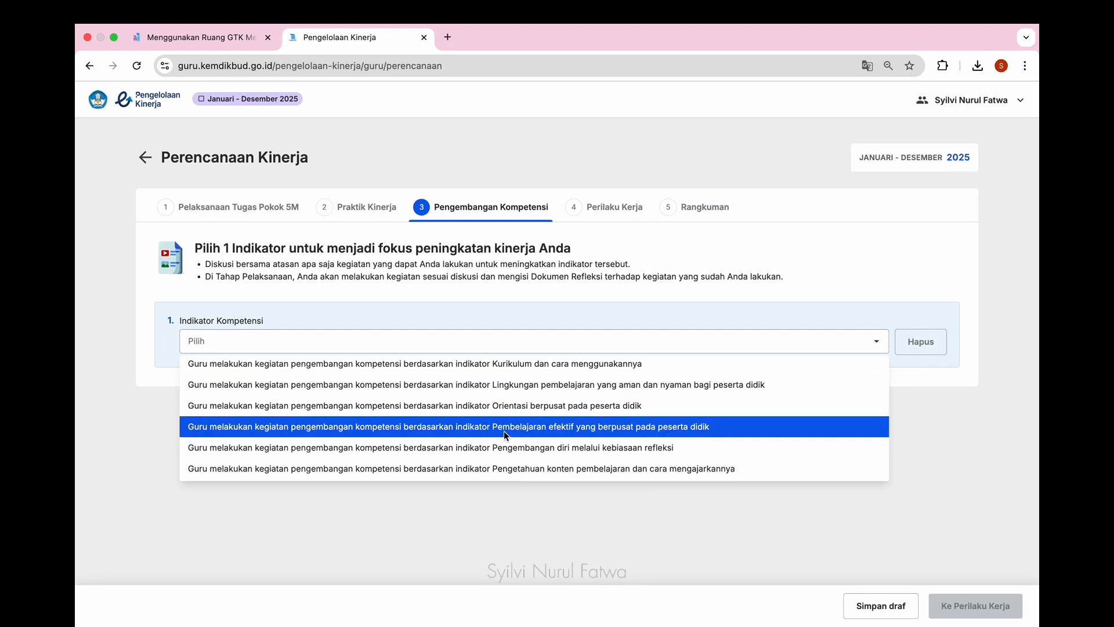
pyautogui.click(504, 427)
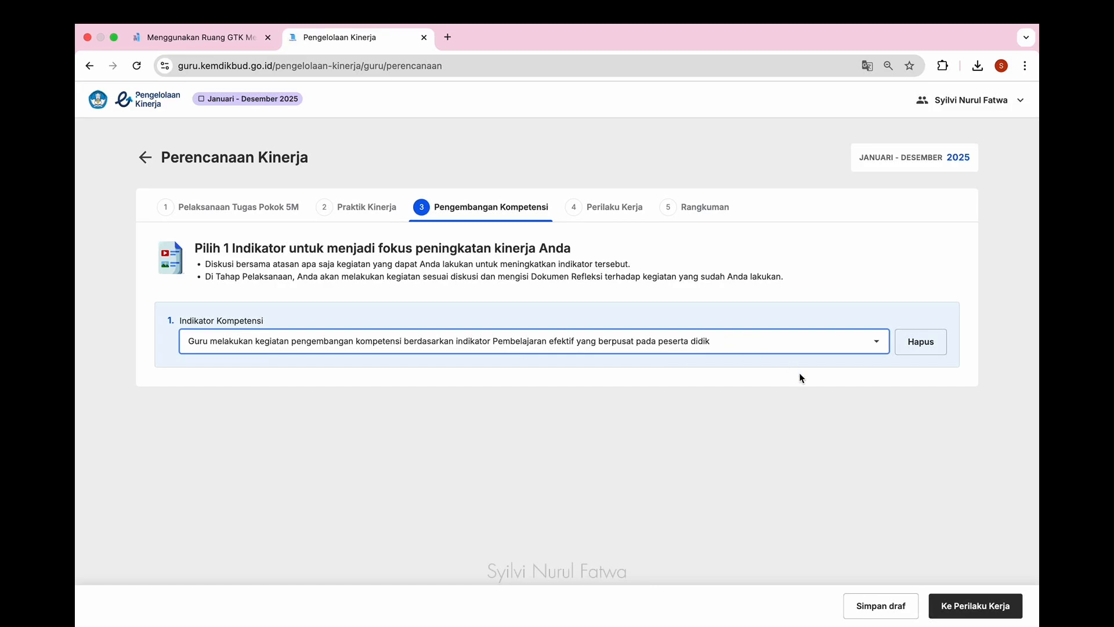
pyautogui.click(998, 598)
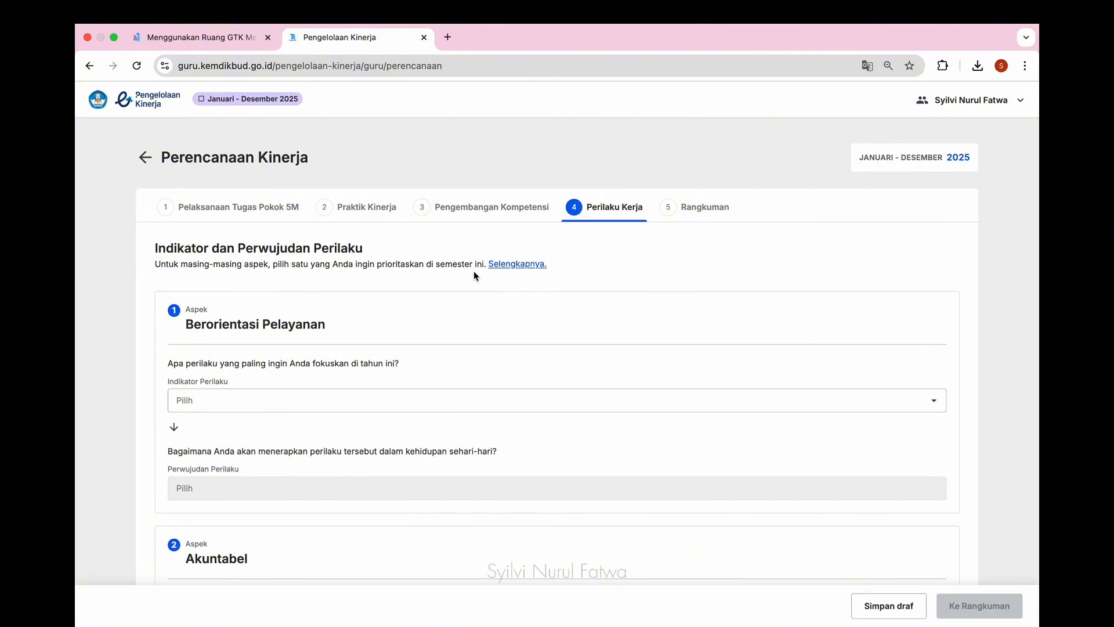
# Review the guide on Indikator dan Perwujudan Perilaku Kerja, then return to the planning form
pyautogui.click(513, 264)
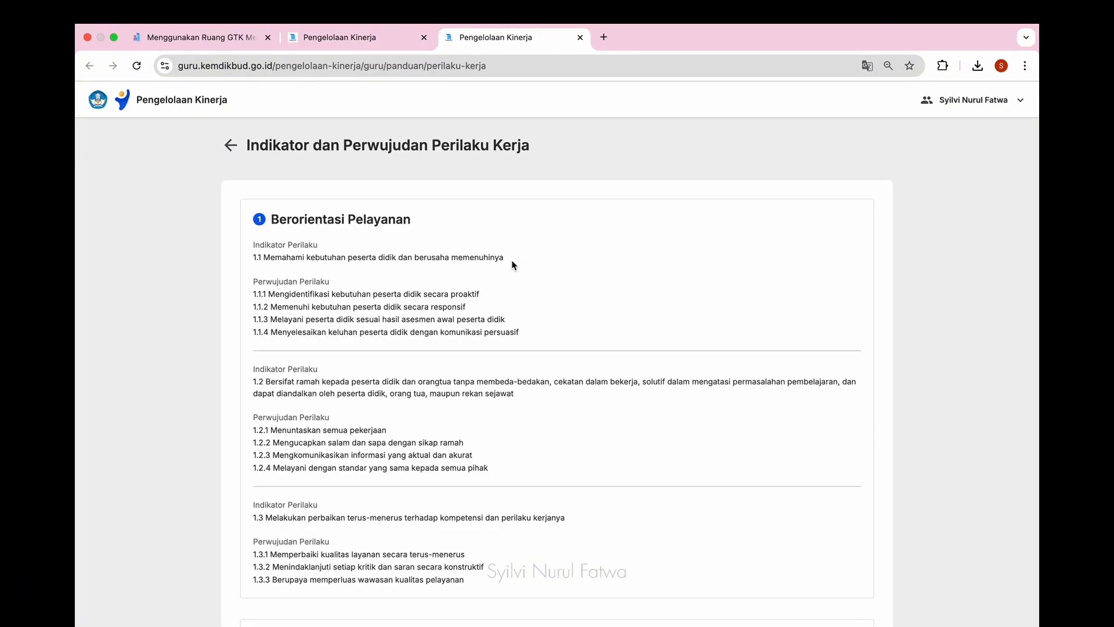
pyautogui.scroll(-1, 521, 371)
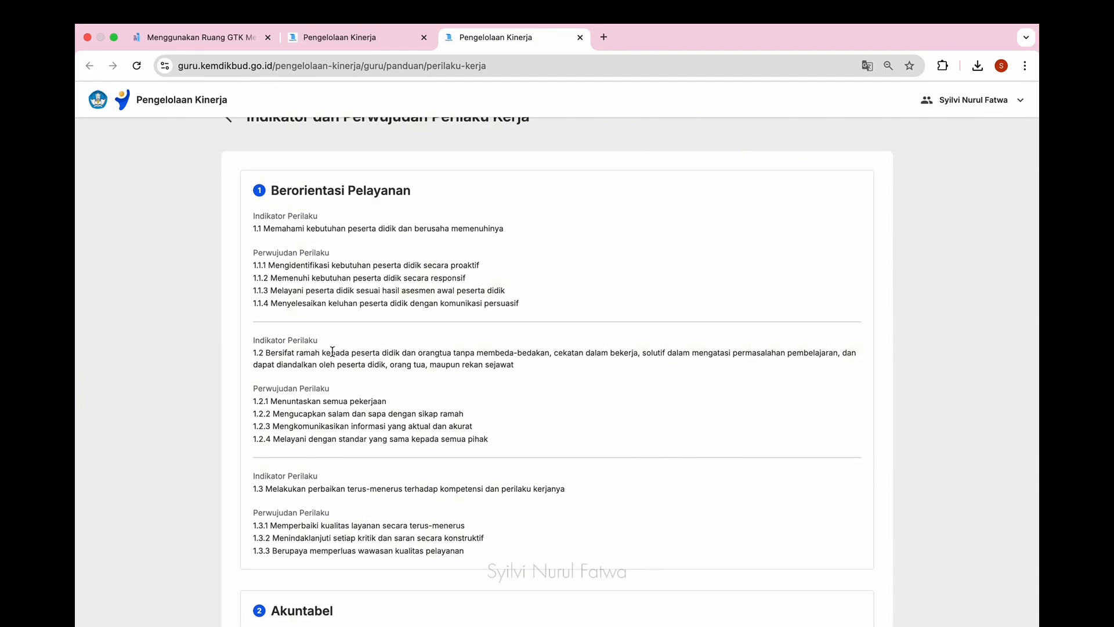
pyautogui.scroll(1, 338, 426)
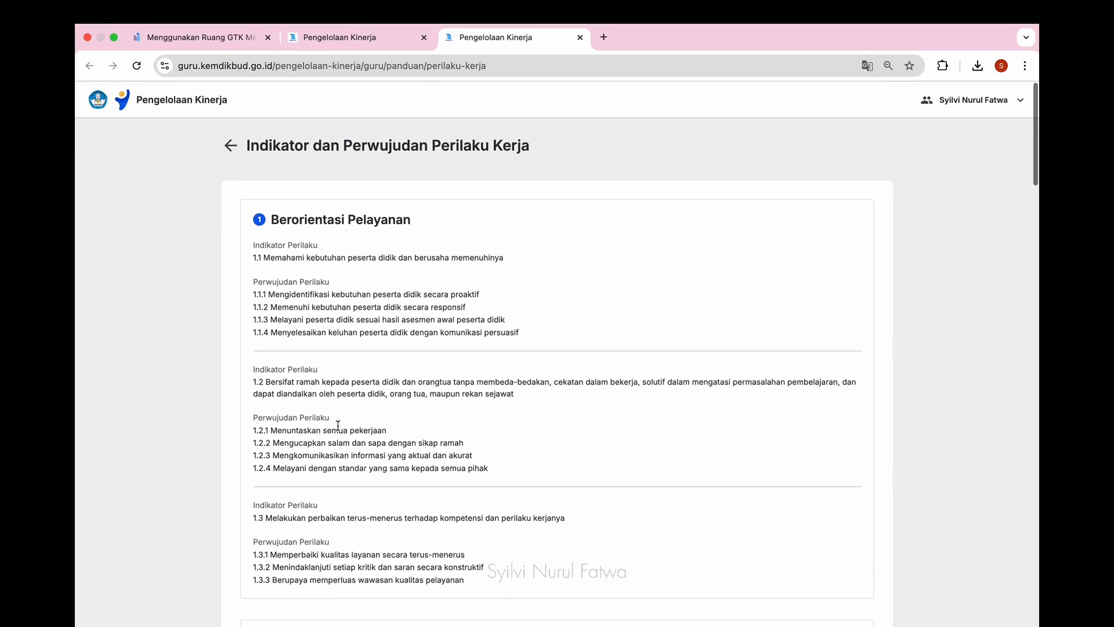
pyautogui.click(230, 147)
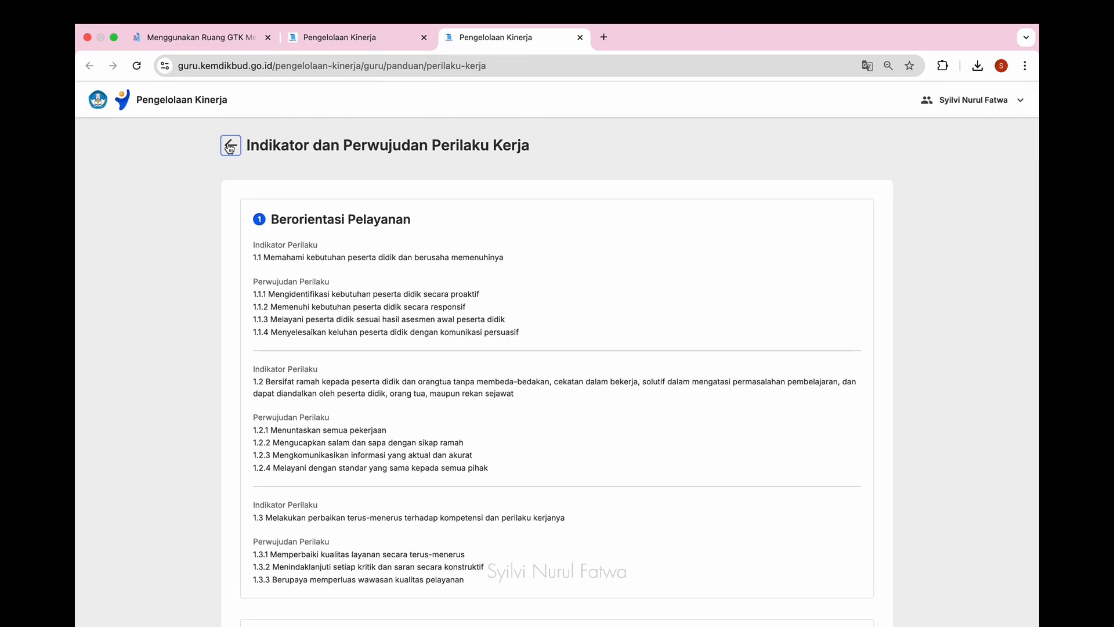
pyautogui.click(345, 48)
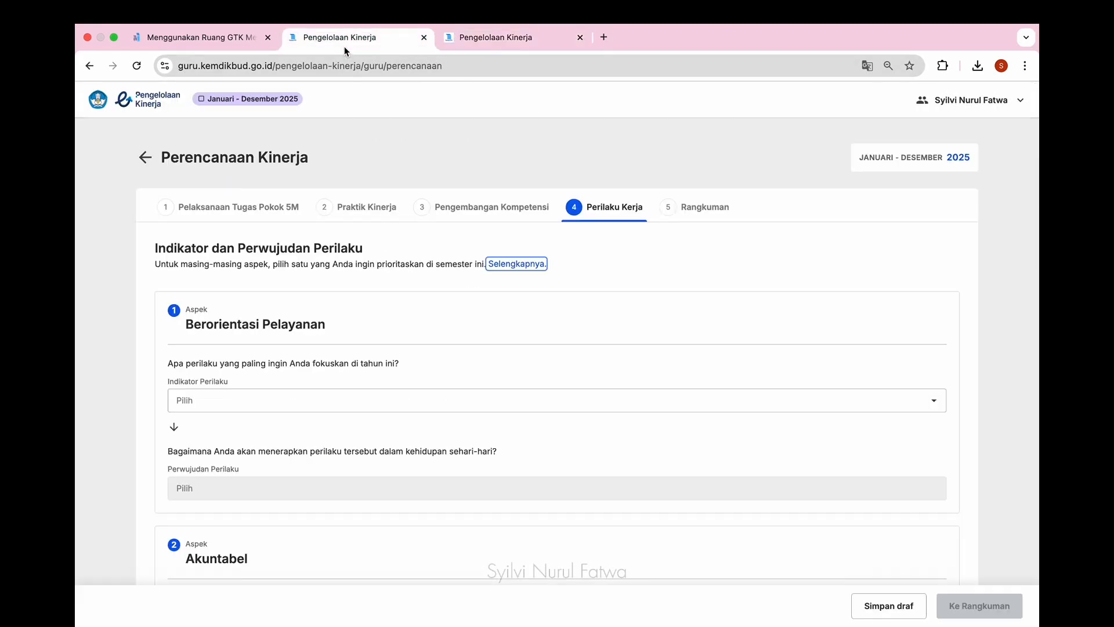
# Set Berorientasi Pelayanan to the indicator Bersifat ramah kepada peserta didik dan orangtua tanpa membeda-bedakan, with perwujudan Mengkomunikasikan informasi yang aktual dan akurat
pyautogui.scroll(-2, 466, 314)
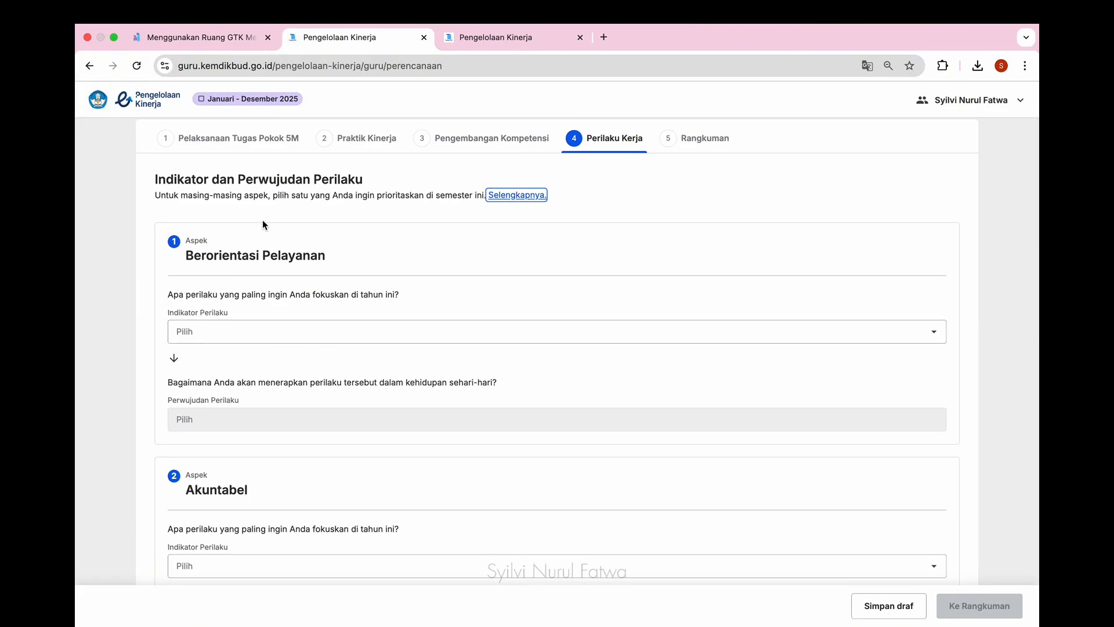
pyautogui.click(388, 334)
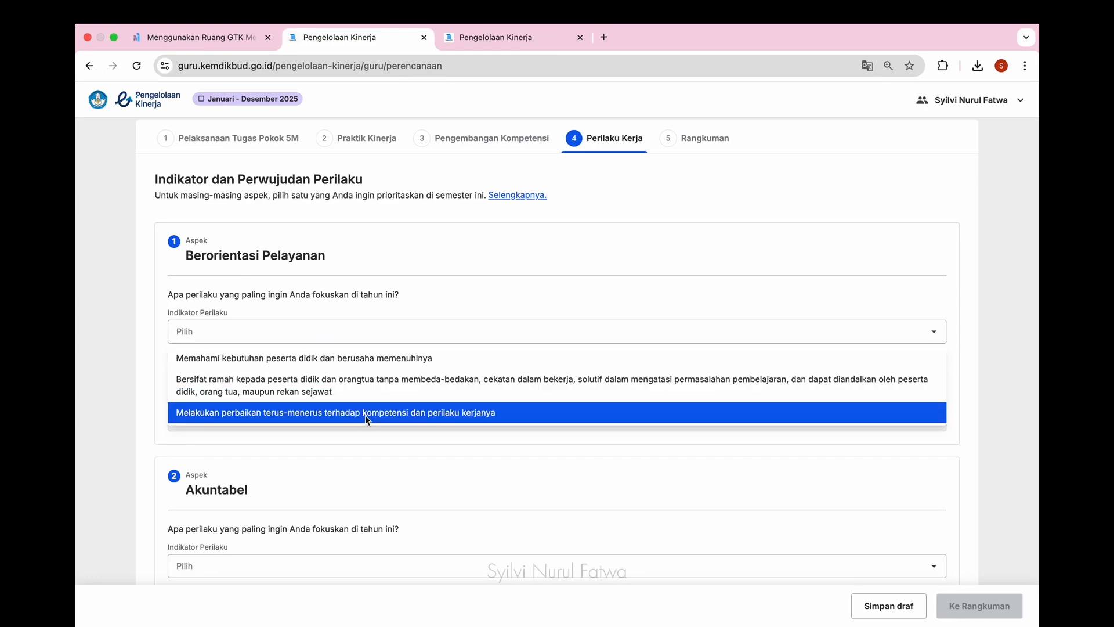
pyautogui.scroll(-2, 366, 422)
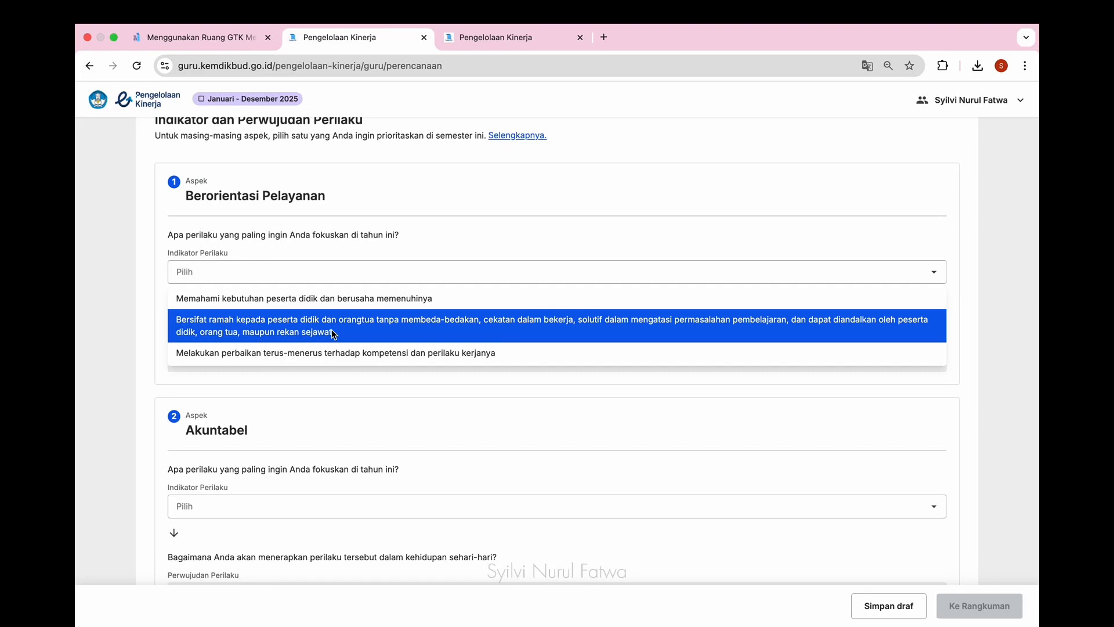
pyautogui.click(334, 333)
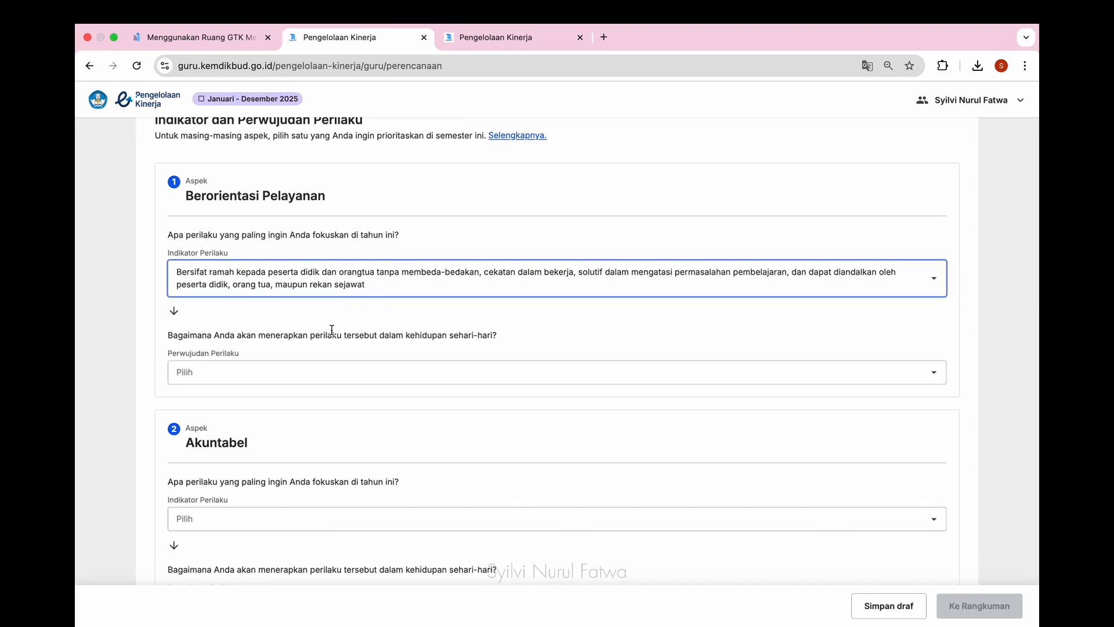
pyautogui.click(278, 379)
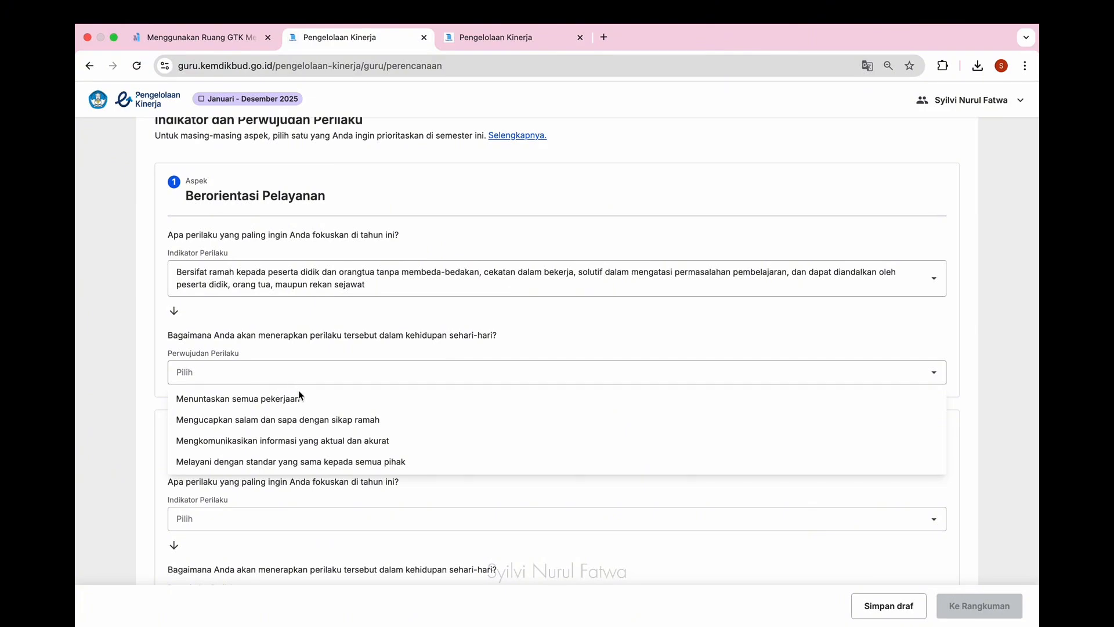
pyautogui.scroll(-1, 313, 432)
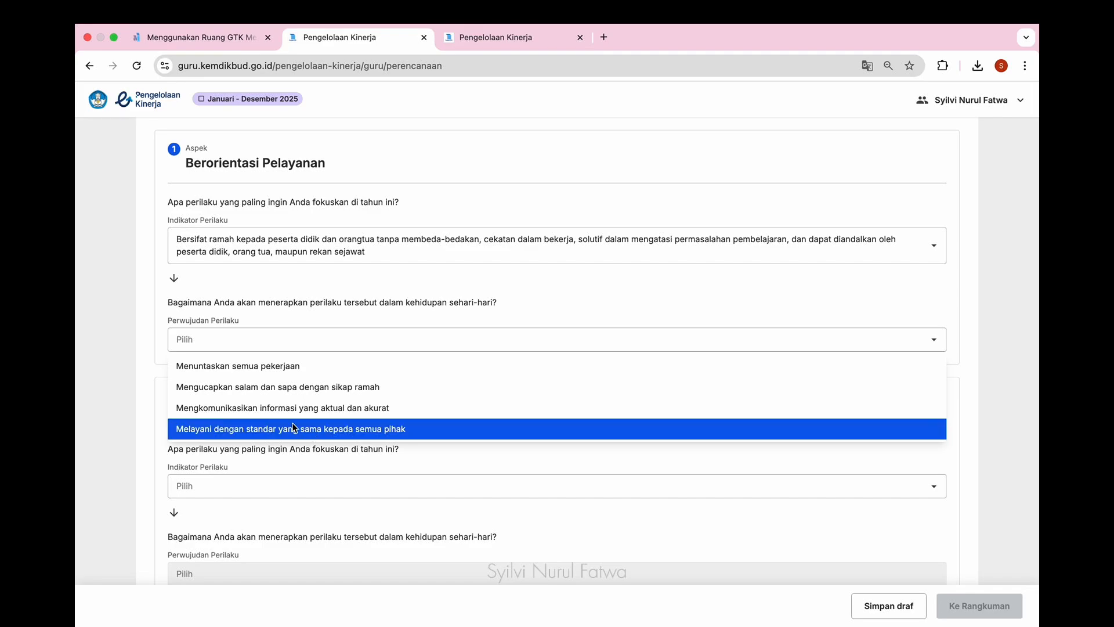
pyautogui.click(262, 413)
# Set Akuntabel to the indicator Melaksanakan tugas dengan jujur, bertanggung jawab, cermat, disiplin, dan berintegritas tinggi, with perwujudan Melaksanakan pekerjaan sesuai dengan ketentuan
pyautogui.scroll(-2, 261, 427)
pyautogui.click(245, 427)
pyautogui.scroll(-2, 244, 427)
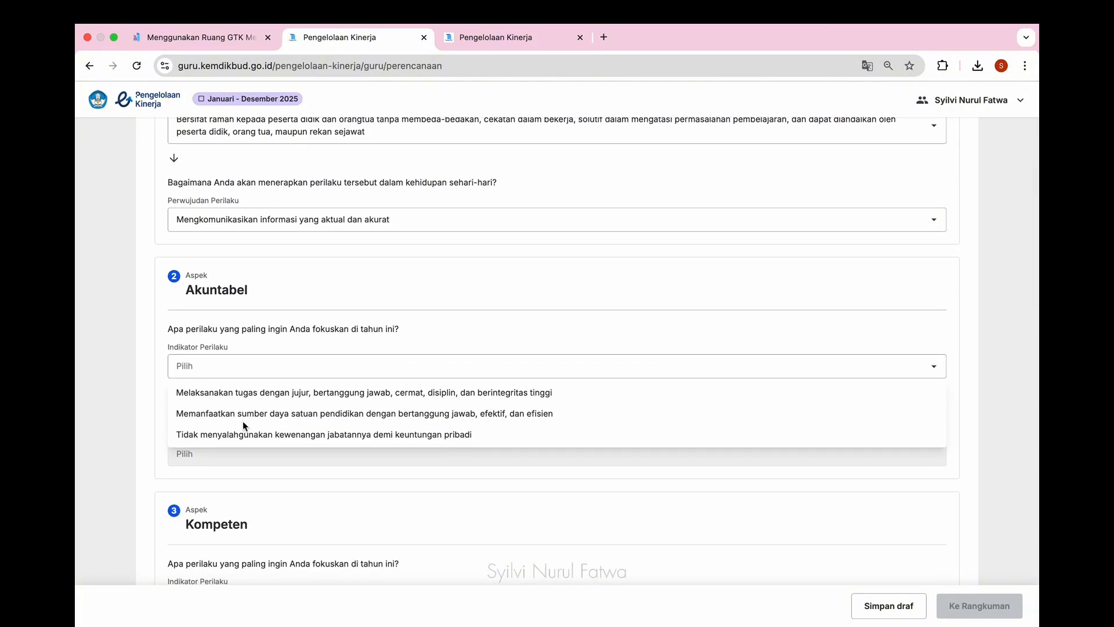
pyautogui.click(392, 394)
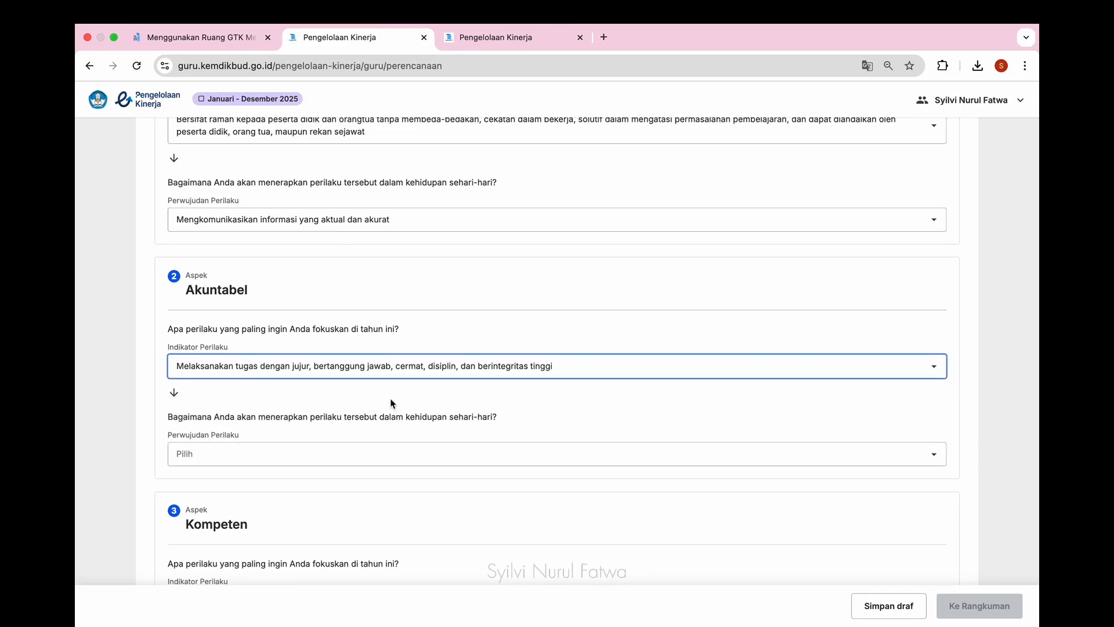
pyautogui.click(376, 463)
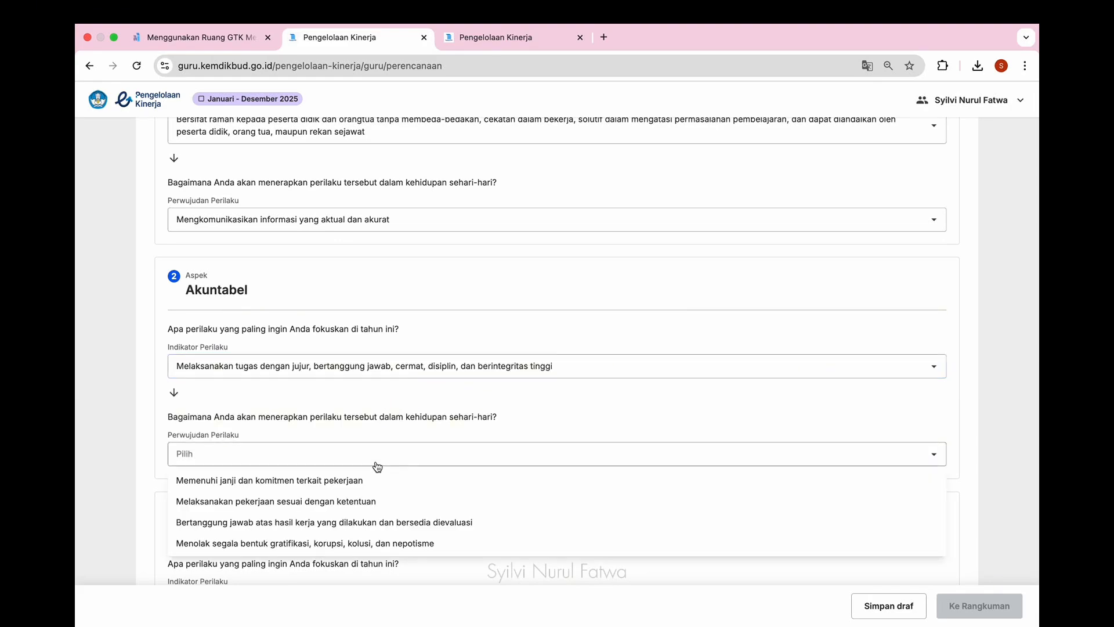
pyautogui.scroll(-1, 415, 492)
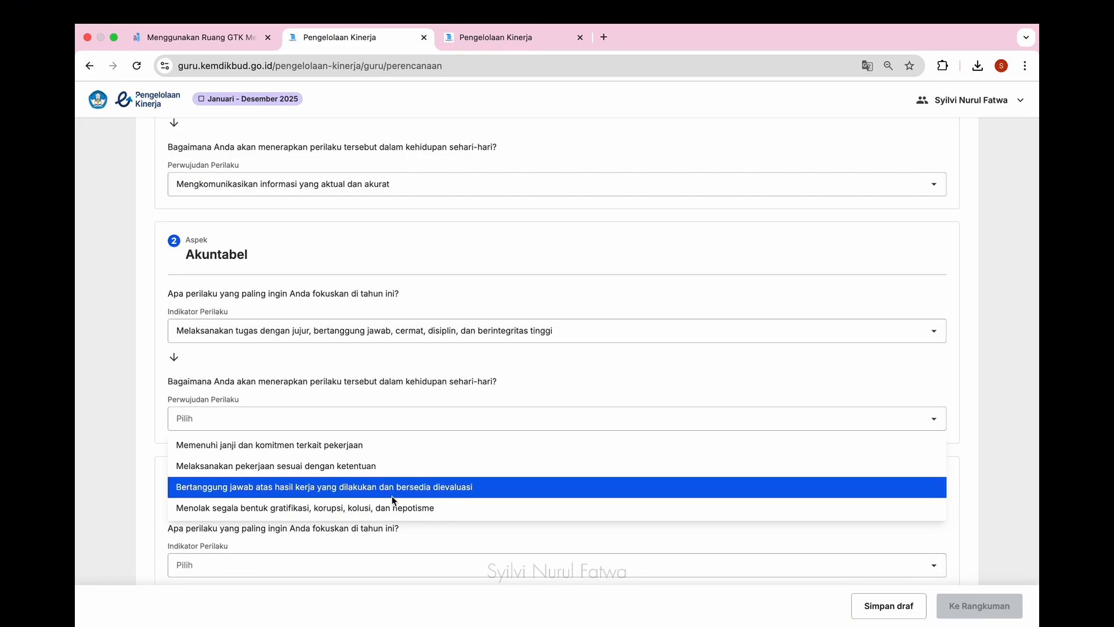
pyautogui.click(354, 466)
pyautogui.scroll(-1, 352, 466)
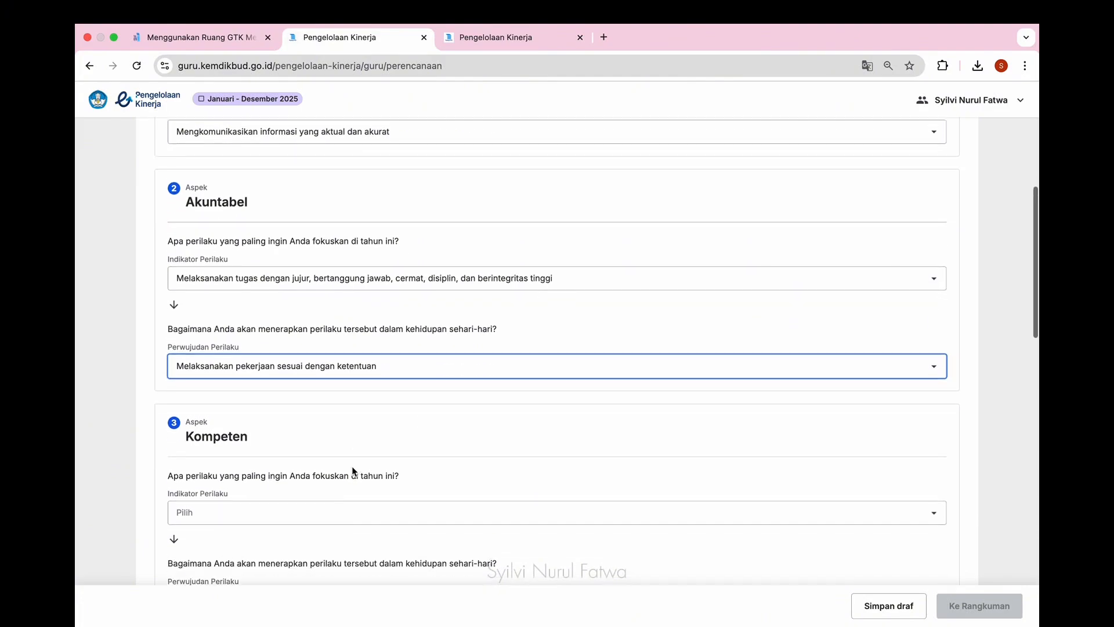
pyautogui.click(383, 365)
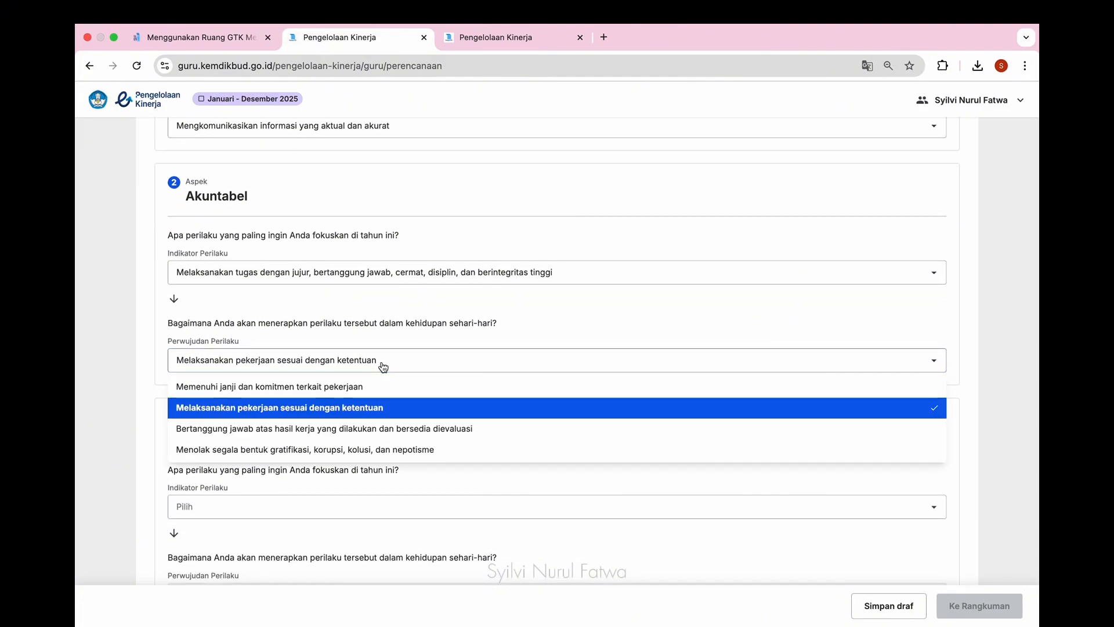
pyautogui.click(377, 408)
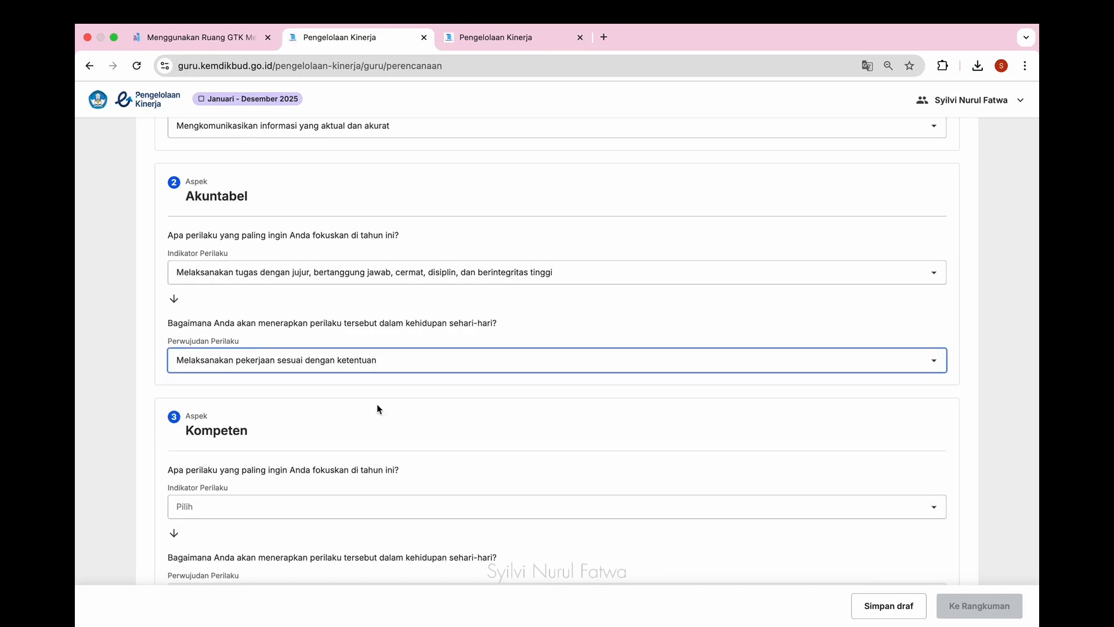
# Set Kompeten to the indicator Membantu peserta didik, rekan sejawat, dan orang lain untuk saling belajar, with perwujudan Memberikan kesempatan orang lain untuk menyampaikan pendapat
pyautogui.scroll(-3, 377, 408)
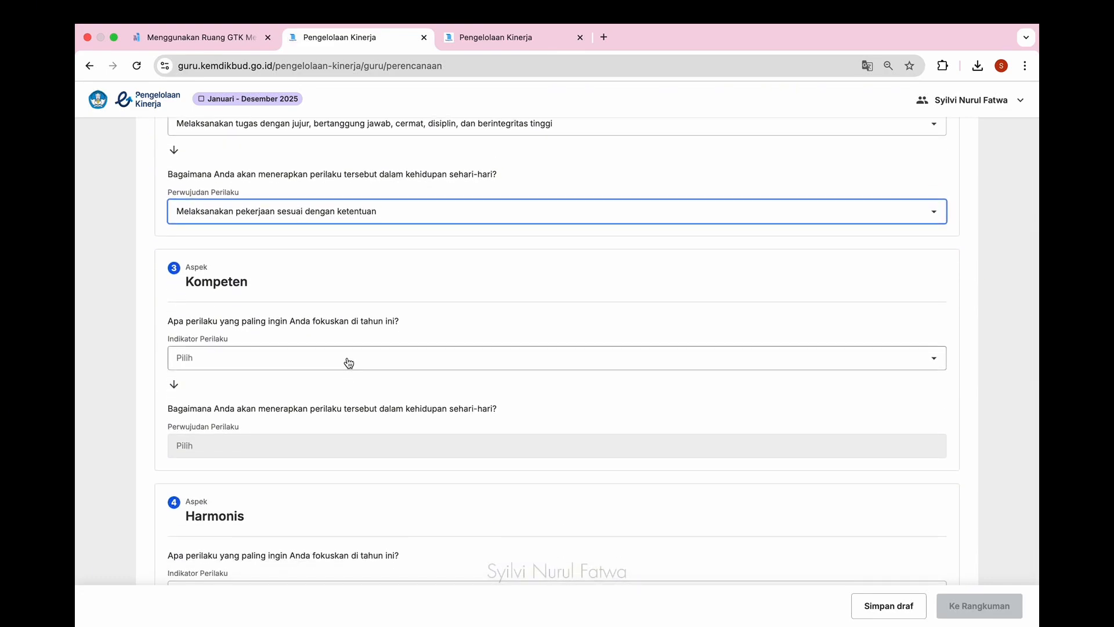
pyautogui.click(349, 364)
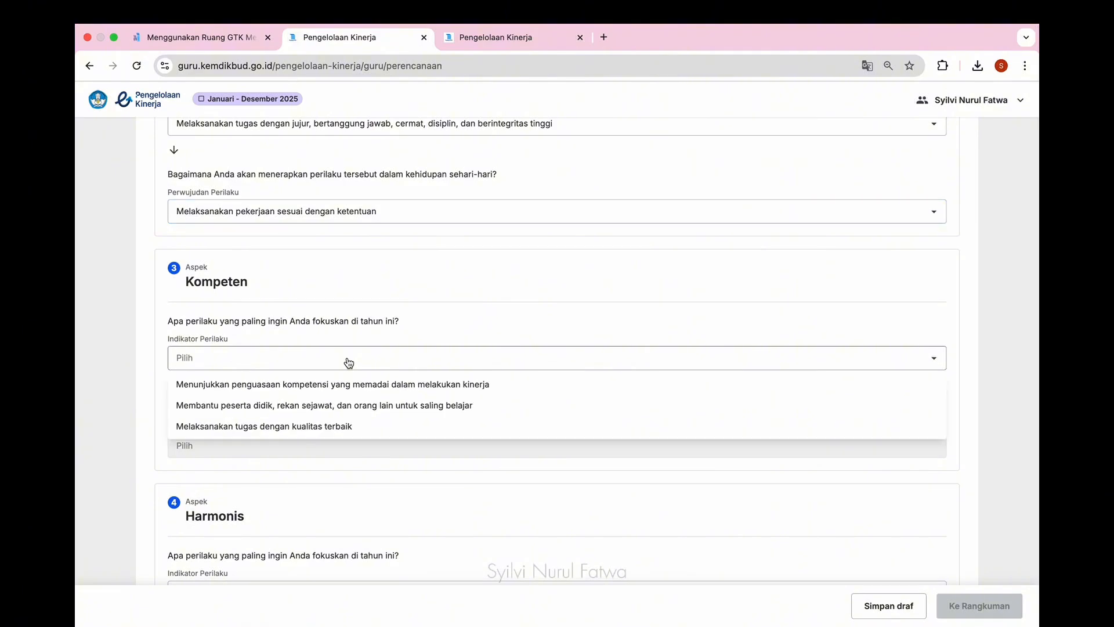
pyautogui.click(366, 411)
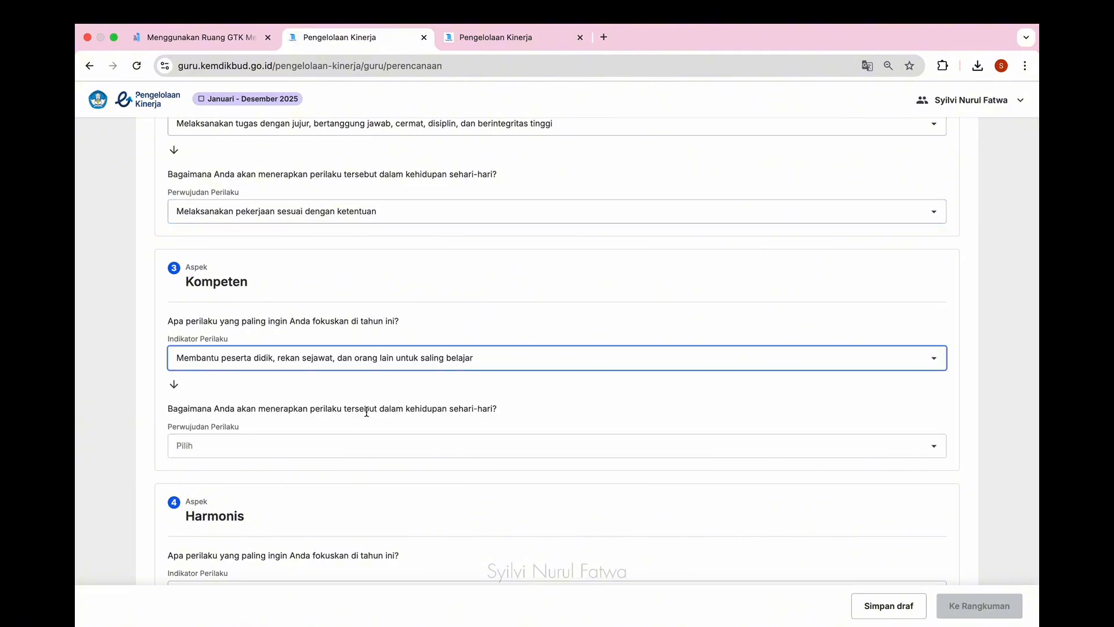
pyautogui.click(341, 451)
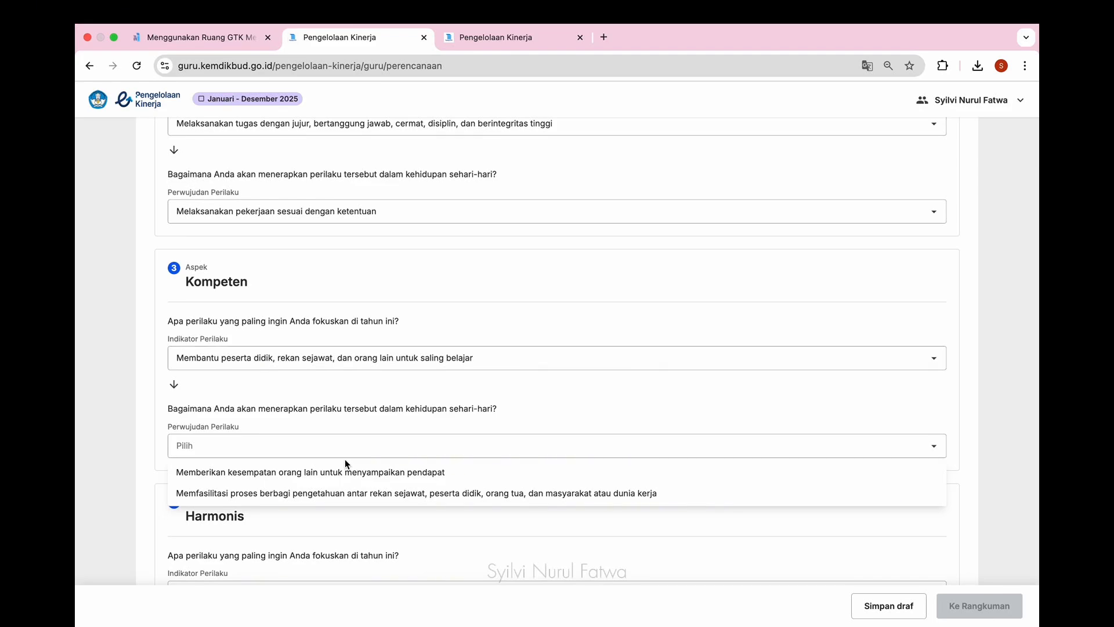
pyautogui.click(344, 470)
# Set Harmonis to the indicator Mampu membangun lingkungan pembelajaran yang kondusif, with the perwujudan that begins Berinteraksi dengan rekan kerja, atasan, peserta didik
pyautogui.scroll(-3, 325, 467)
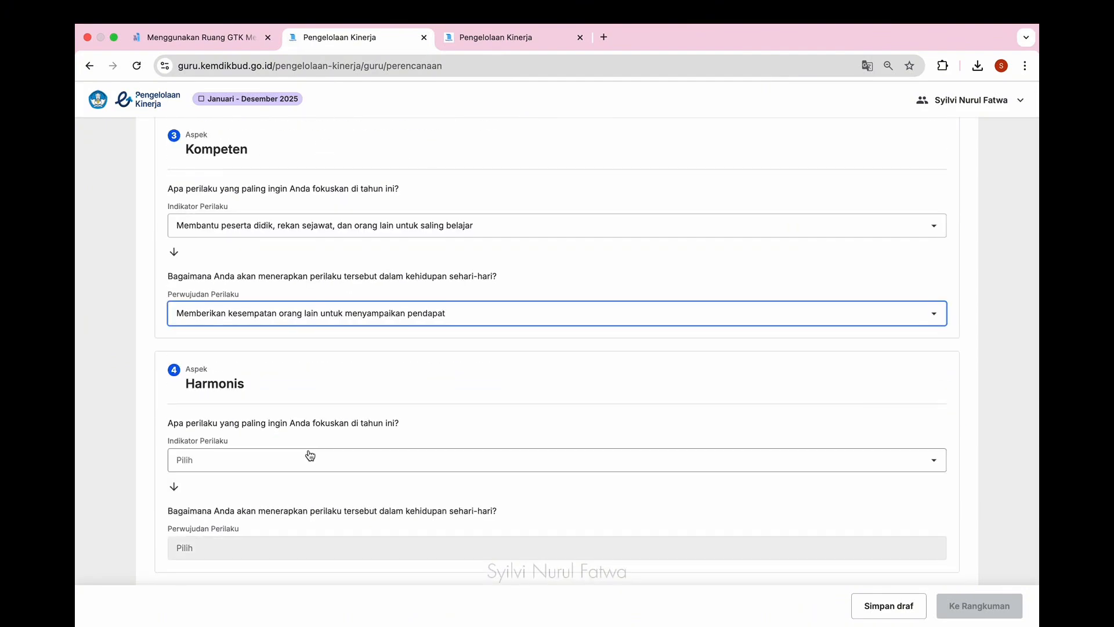
pyautogui.click(310, 455)
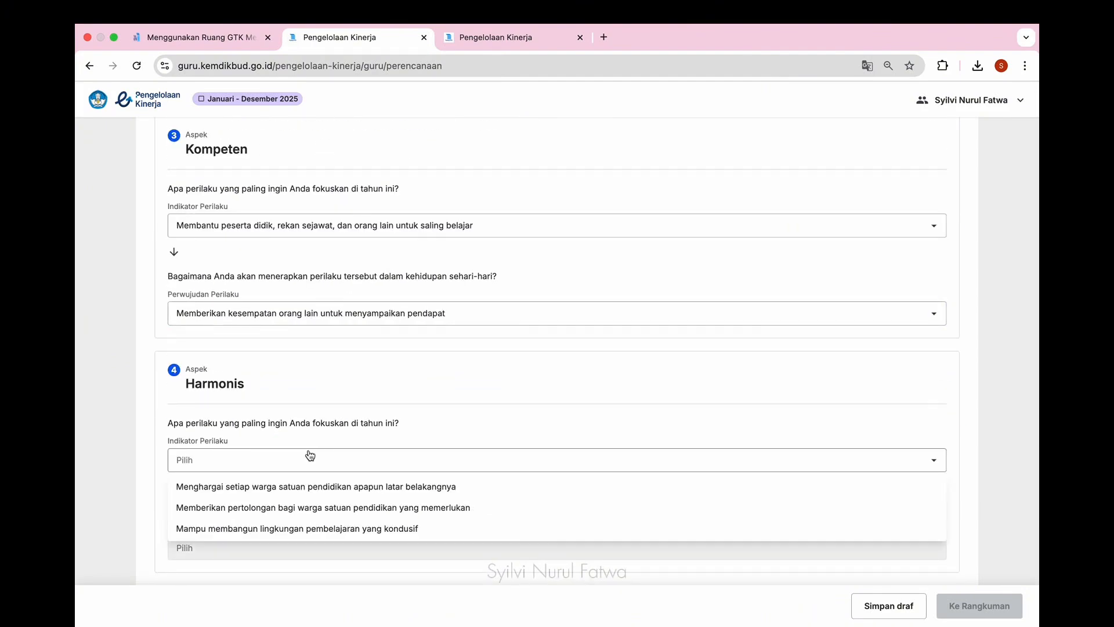
pyautogui.scroll(-1, 314, 515)
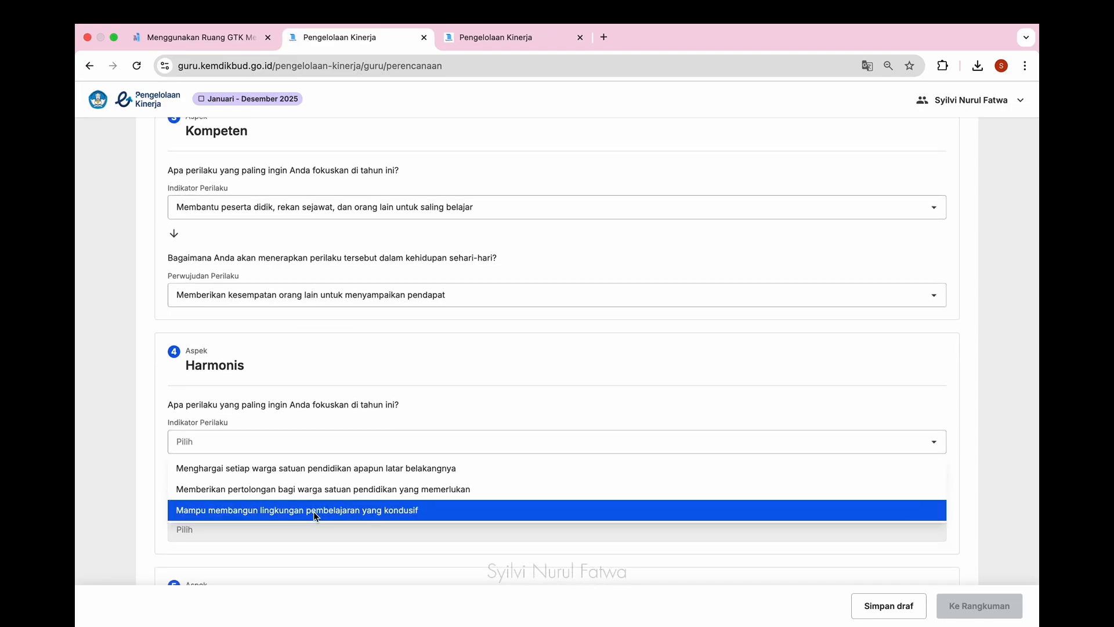
pyautogui.click(314, 511)
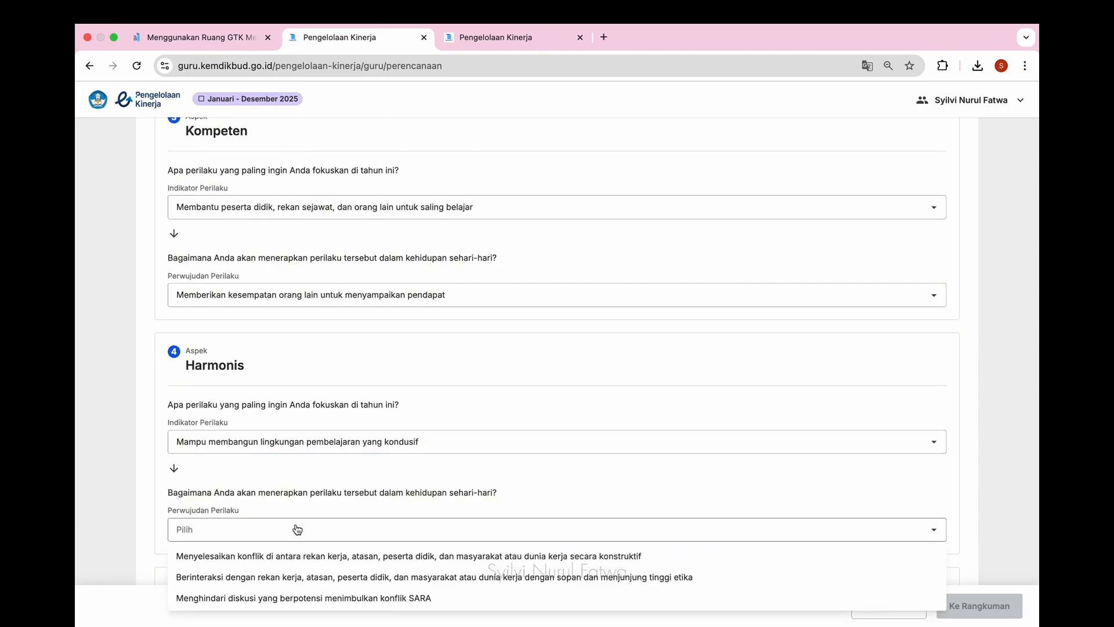
pyautogui.scroll(-2, 298, 529)
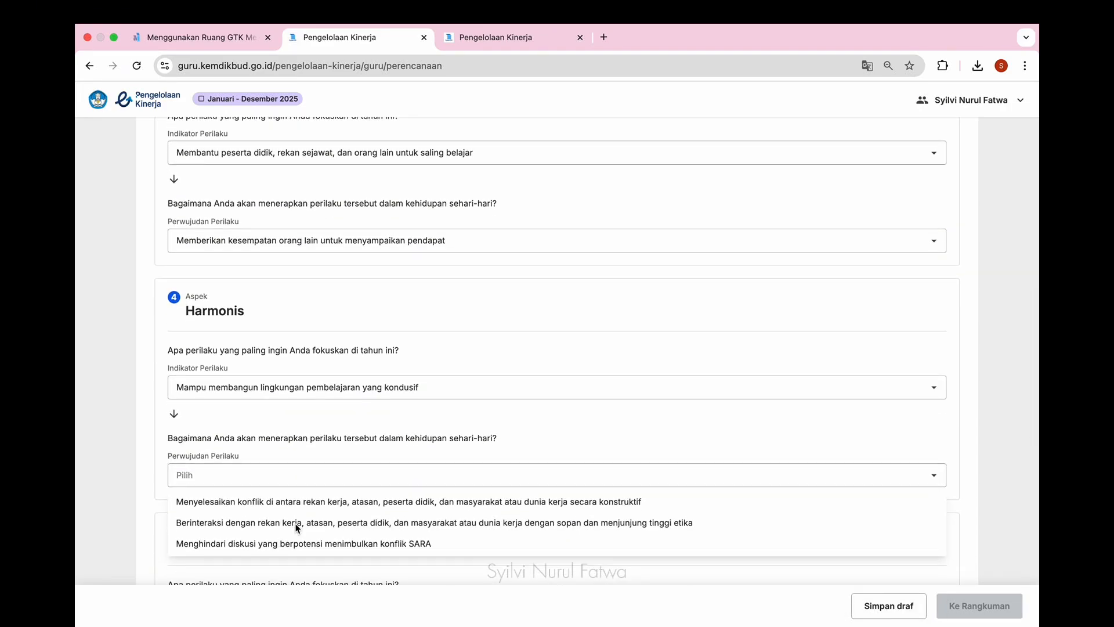
pyautogui.click(297, 522)
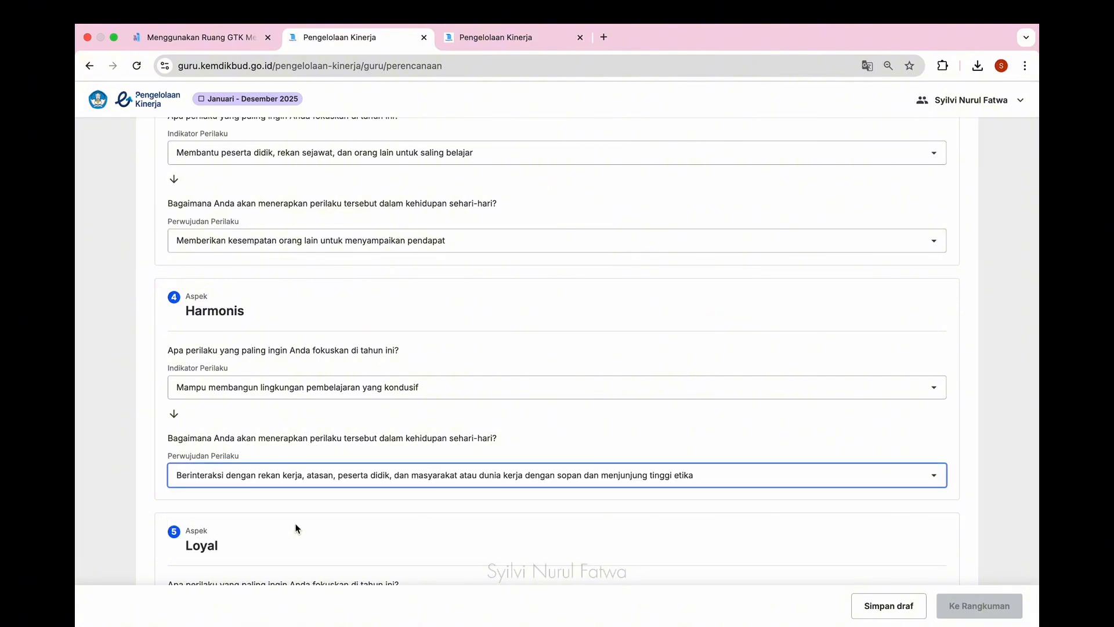
# Set Loyal to the indicator that begins Menjaga nama baik satuan pendidikan, with perwujudan Bersikap dan berperilaku yang melindungi nama baik serta citra satuan pendidikan
pyautogui.scroll(-4, 278, 511)
pyautogui.click(279, 509)
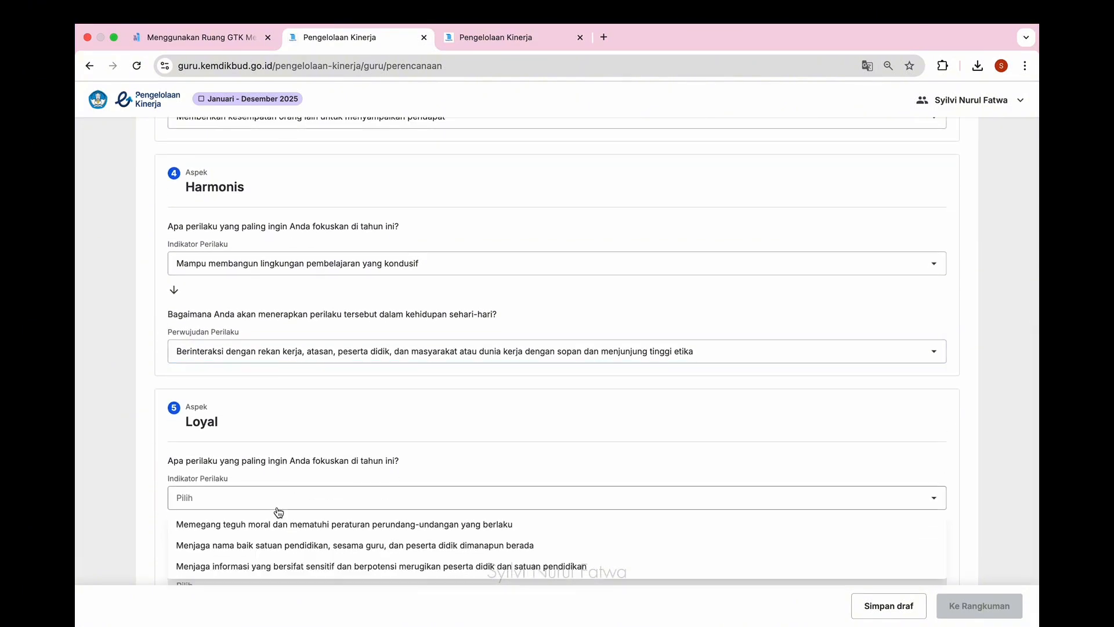
pyautogui.scroll(-2, 279, 511)
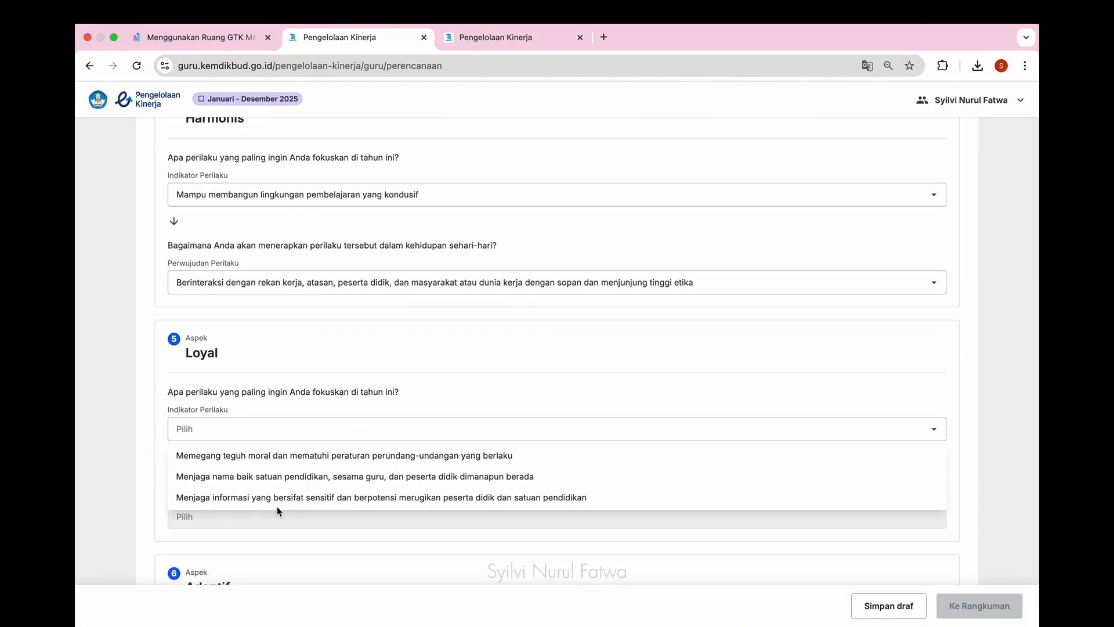
pyautogui.click(297, 479)
pyautogui.scroll(-1, 296, 476)
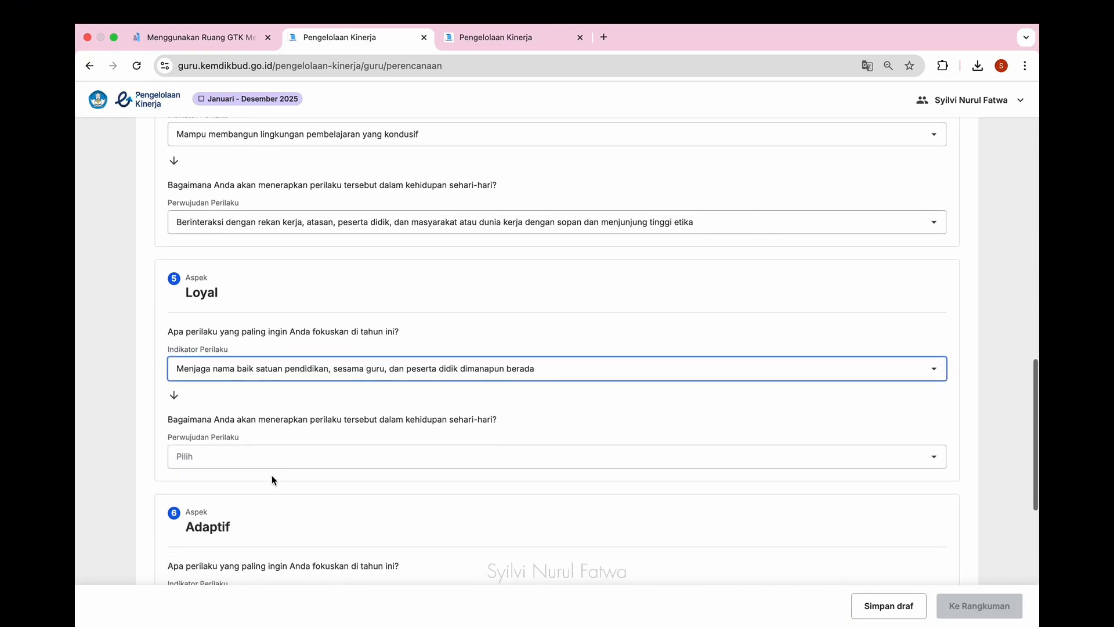
pyautogui.click(268, 461)
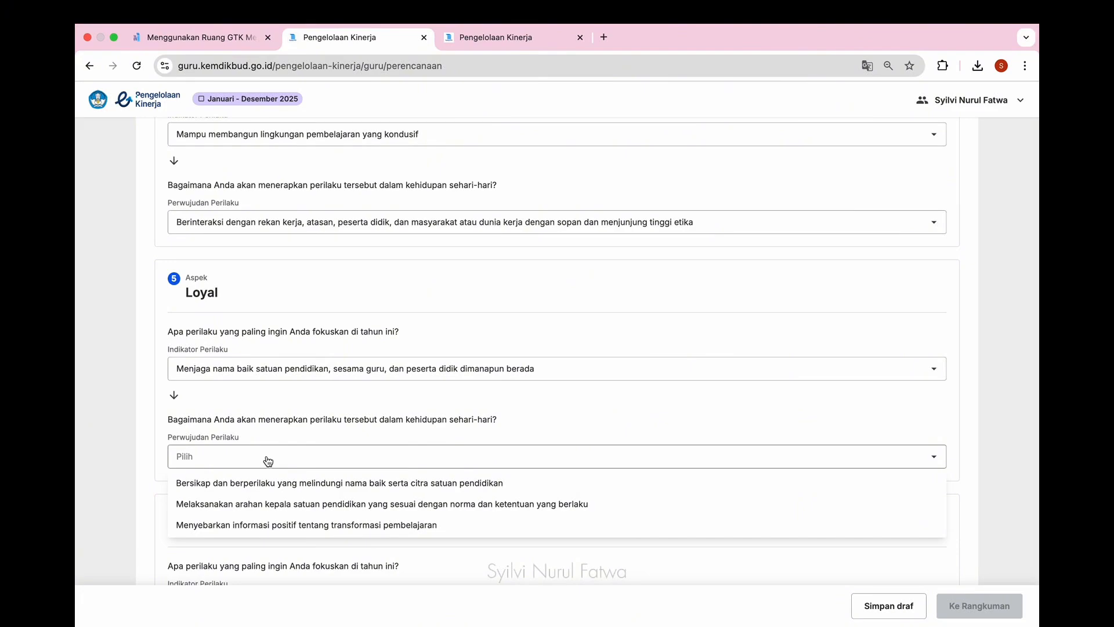
pyautogui.click(272, 477)
# Set Adaptif to the indicator Terus berinovasi dan mengembangkan kreativitas untuk memajukan satuan pendidikan, with perwujudan Memanfaatkan teknologi informasi untuk mendukung pekerjaan
pyautogui.scroll(-3, 273, 477)
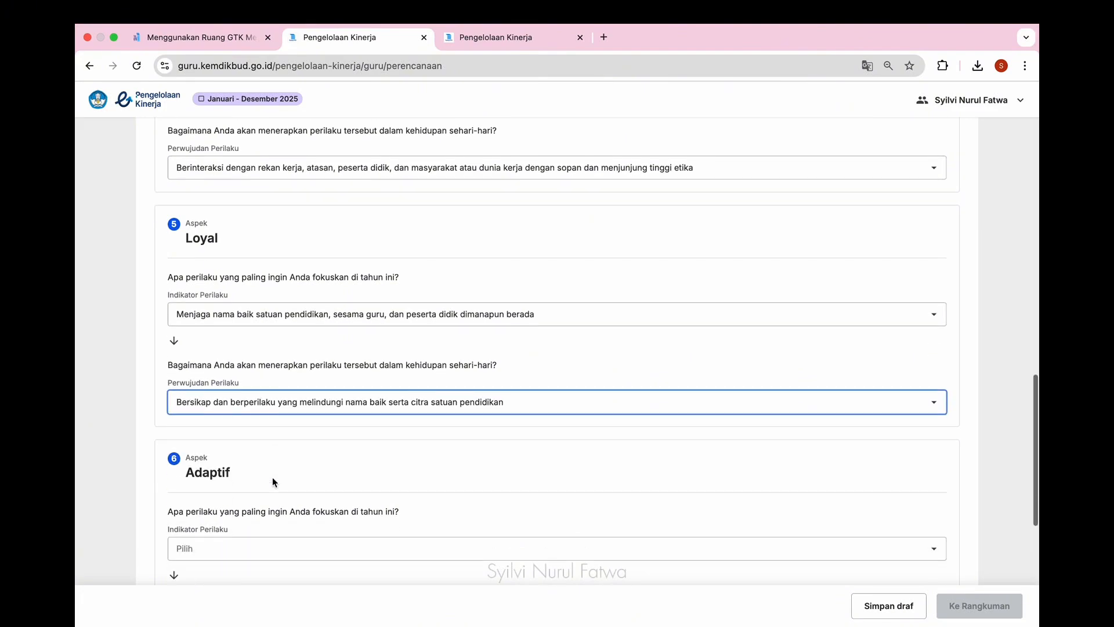
pyautogui.click(252, 426)
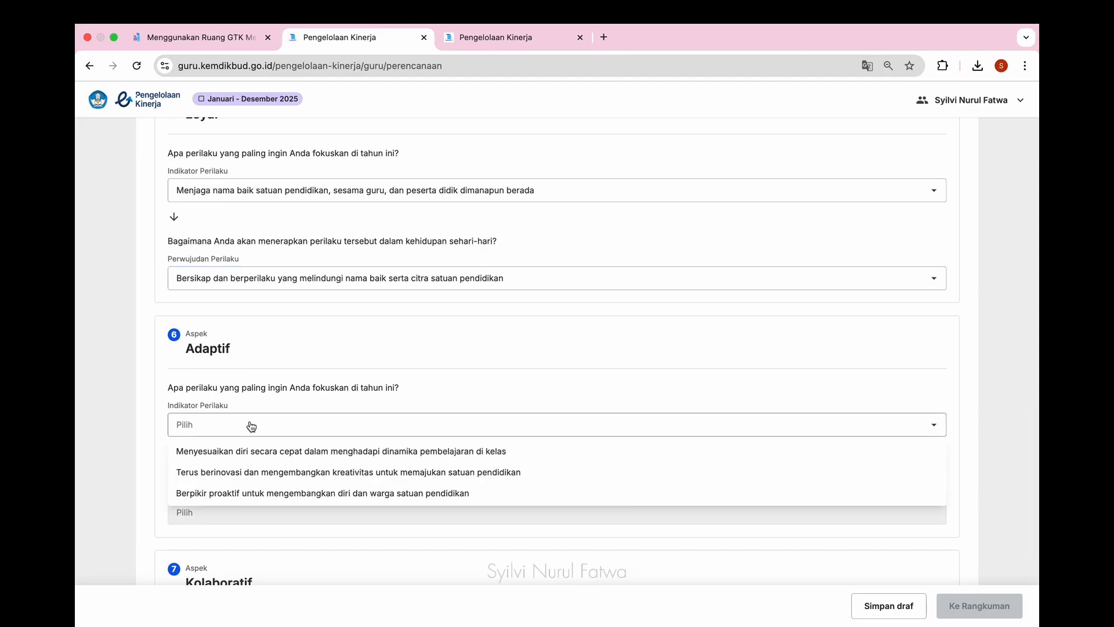
pyautogui.click(294, 472)
pyautogui.click(292, 510)
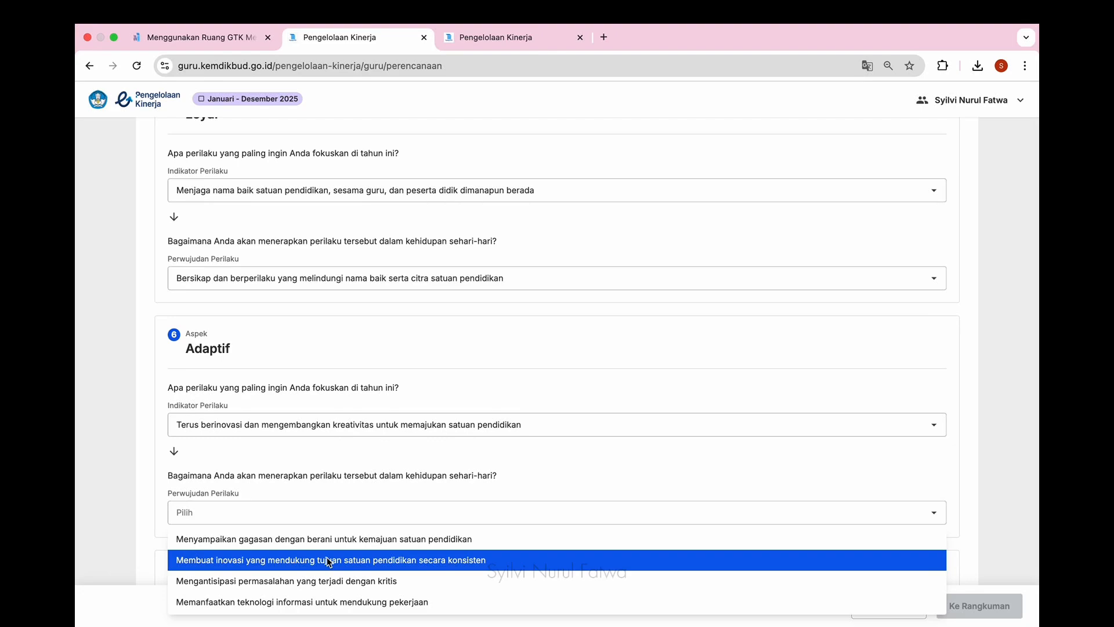
pyautogui.click(351, 602)
# Set Kolaboratif to the indicator that begins Bekerja sama secara terbuka, with the perwujudan that begins Bersinergi dengan peserta didik, rekan sejawat
pyautogui.scroll(-4, 343, 566)
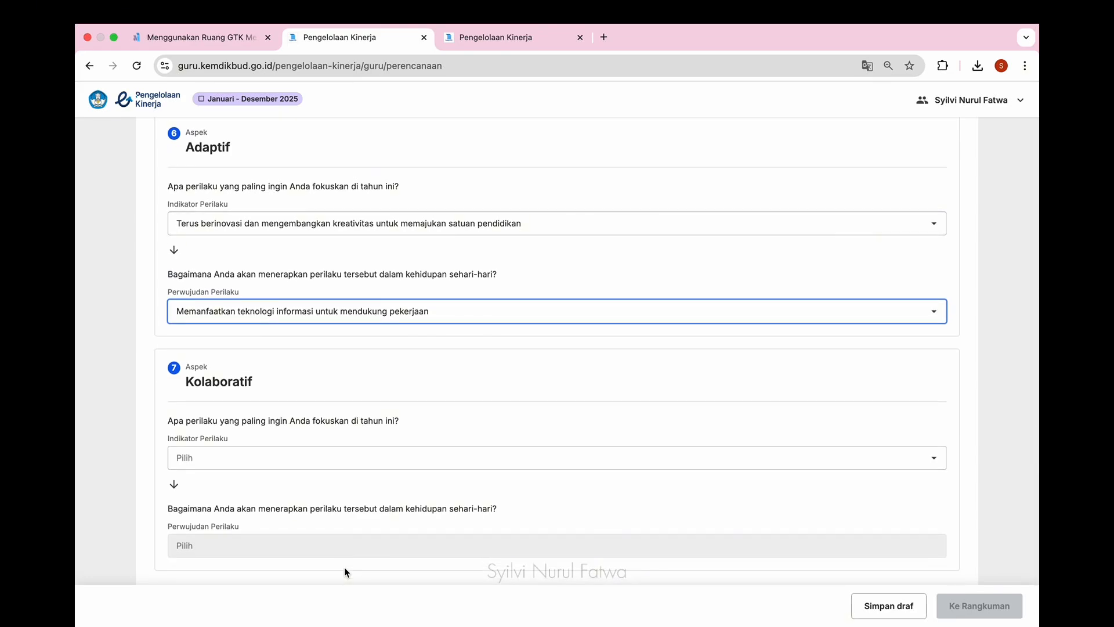
pyautogui.click(313, 462)
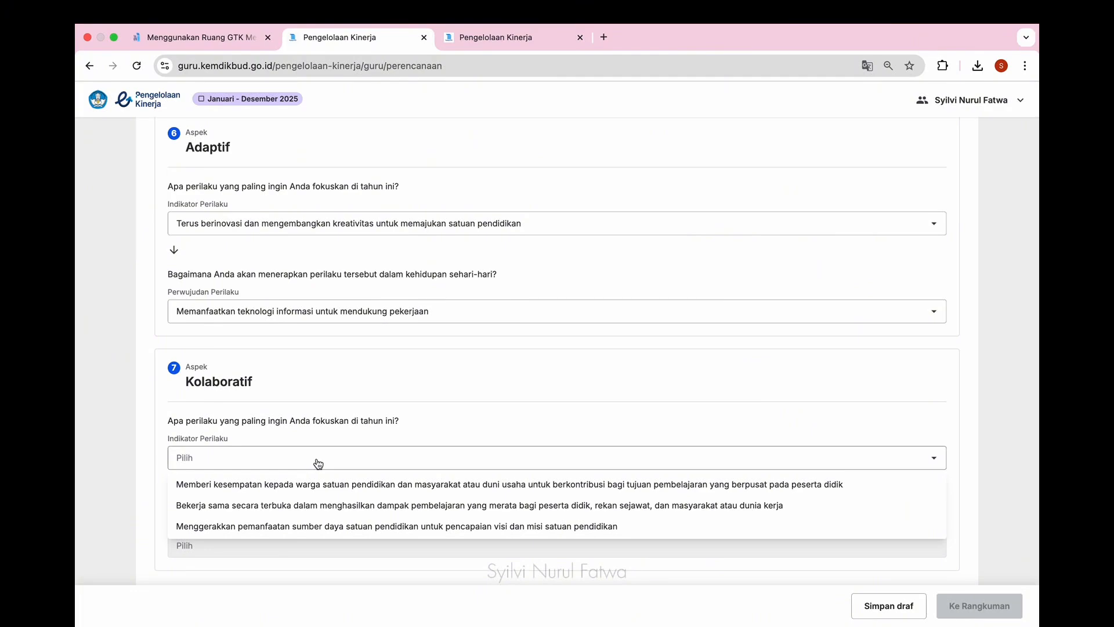
pyautogui.click(336, 498)
pyautogui.scroll(-1, 336, 498)
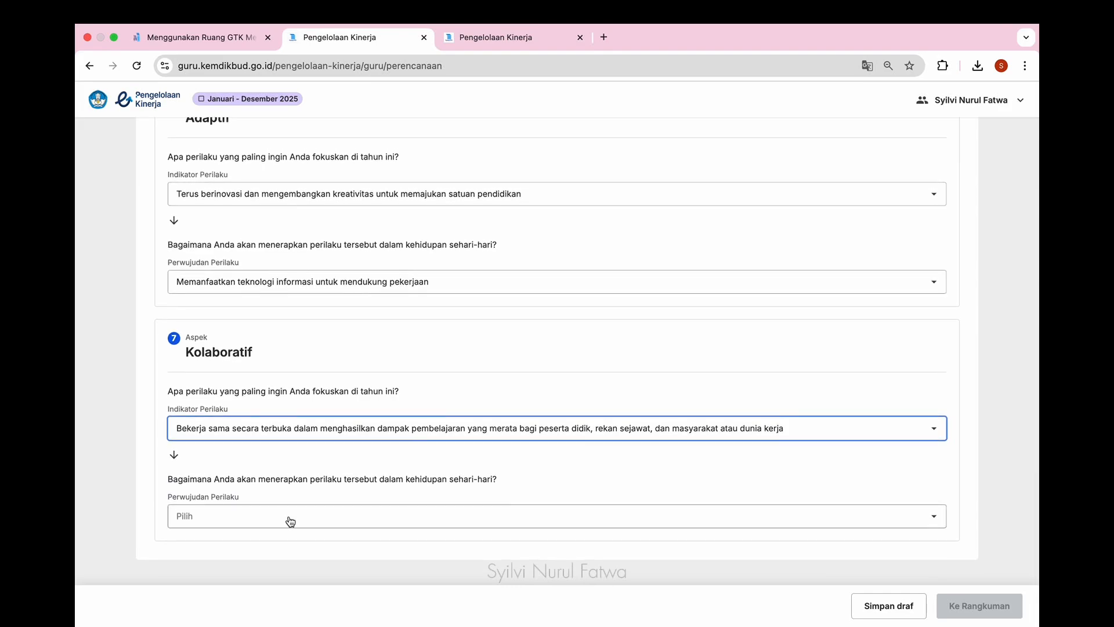
pyautogui.click(290, 519)
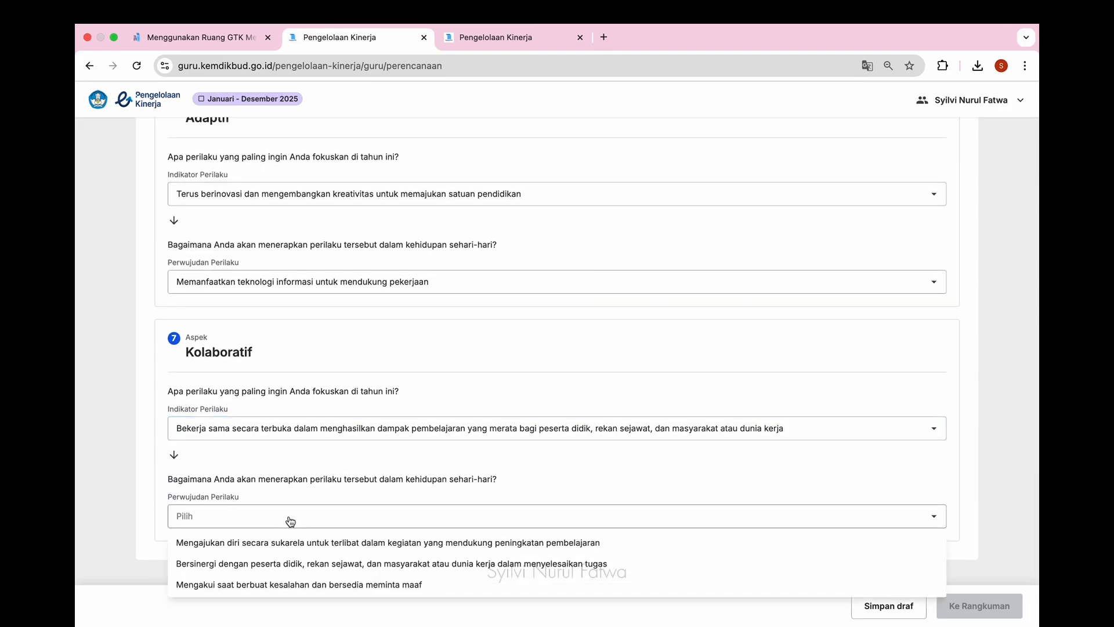
pyautogui.click(308, 556)
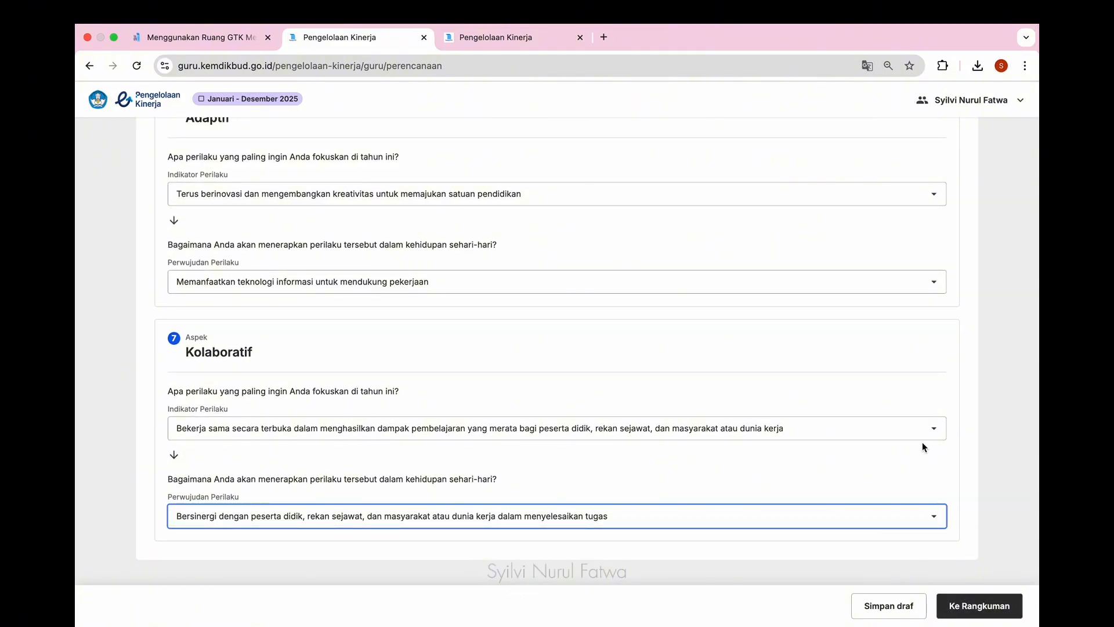
# Change the perwujudan of Berorientasi Pelayanan to Mengucapkan salam dan sapa dengan sikap ramah
pyautogui.scroll(20, 922, 441)
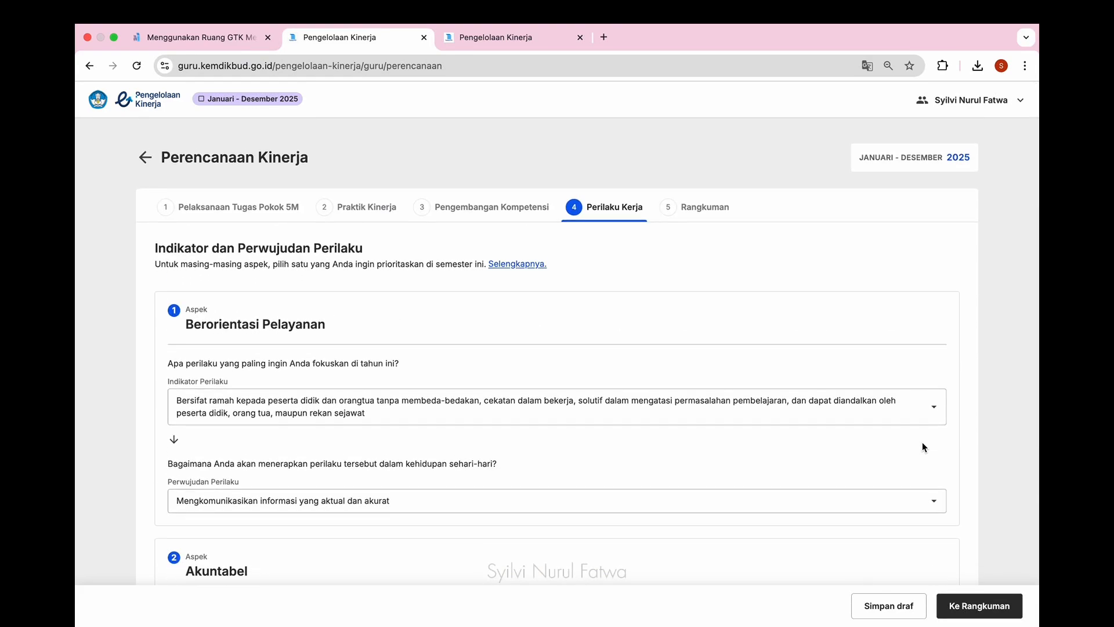
pyautogui.scroll(-3, 923, 446)
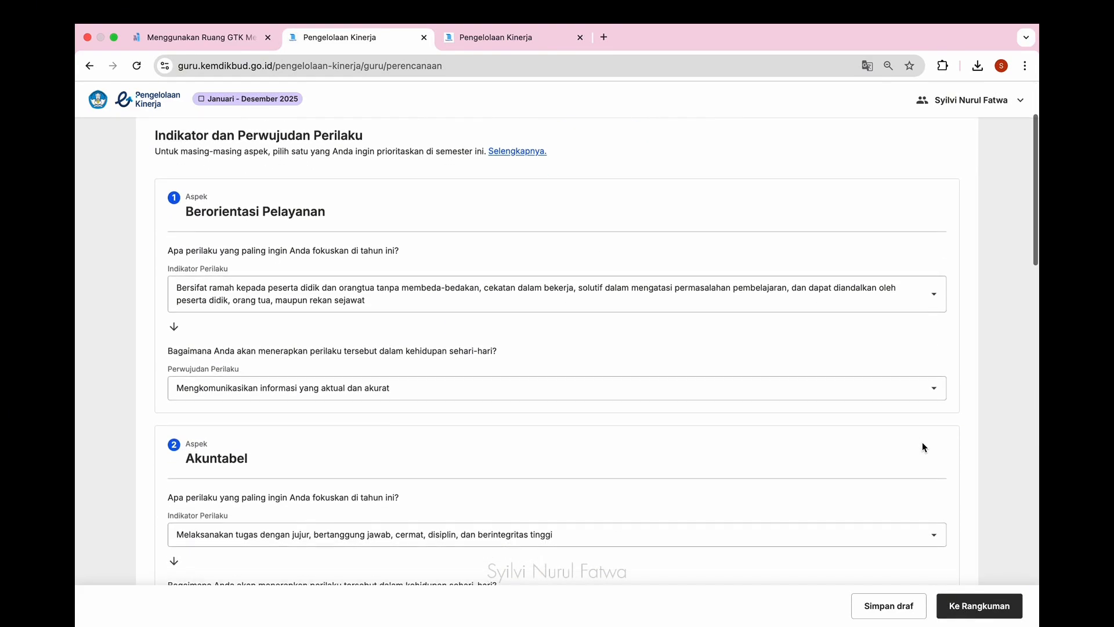
pyautogui.scroll(-2, 923, 446)
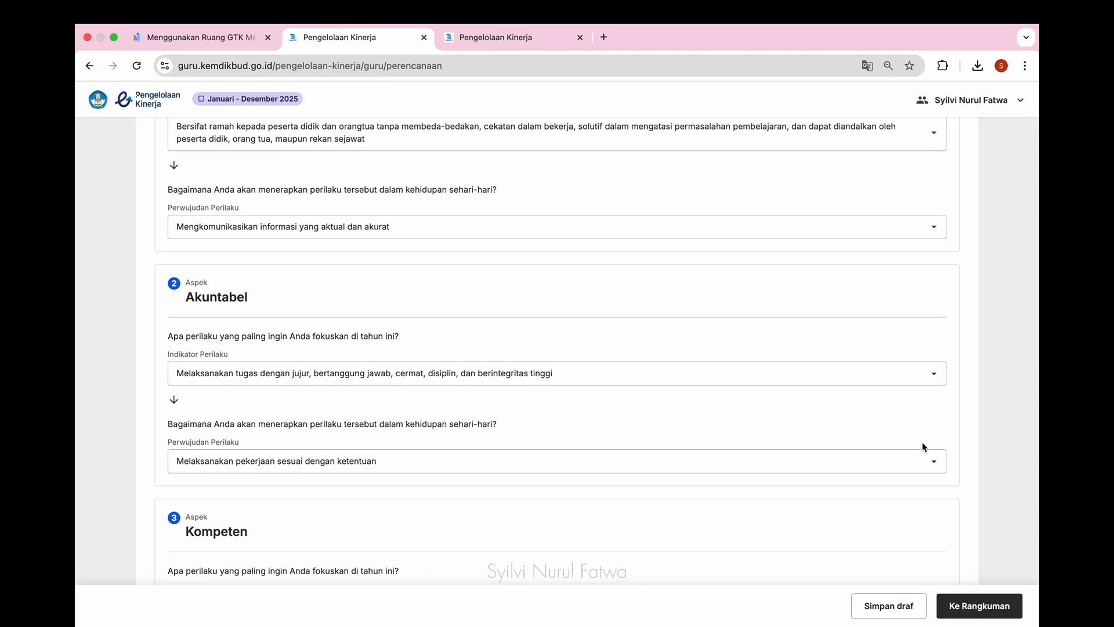
pyautogui.scroll(-1, 923, 446)
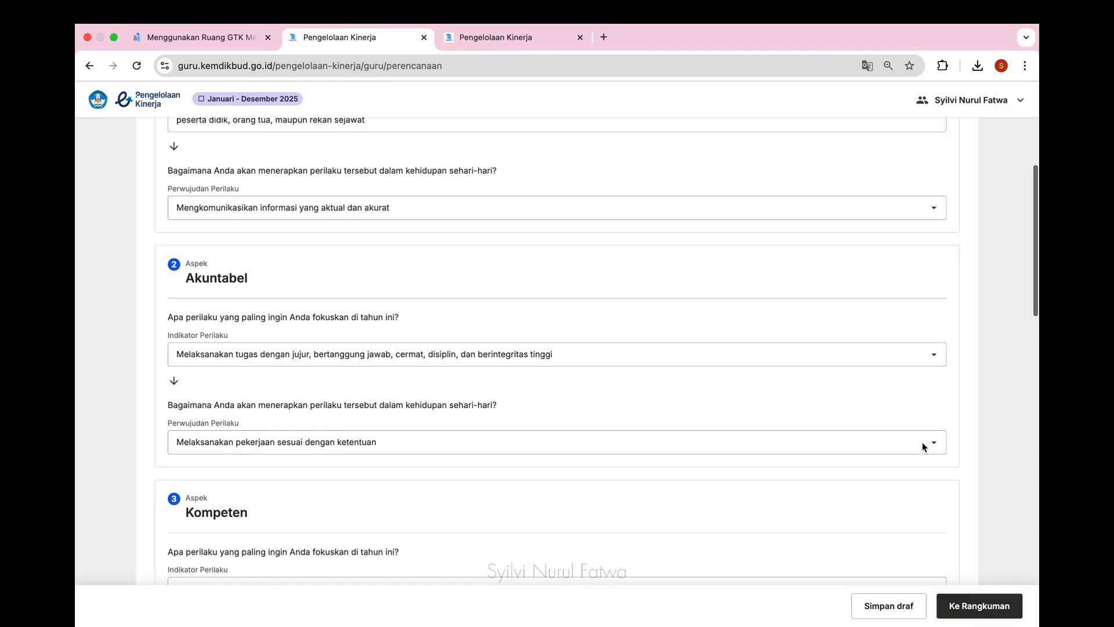
pyautogui.scroll(-1, 923, 446)
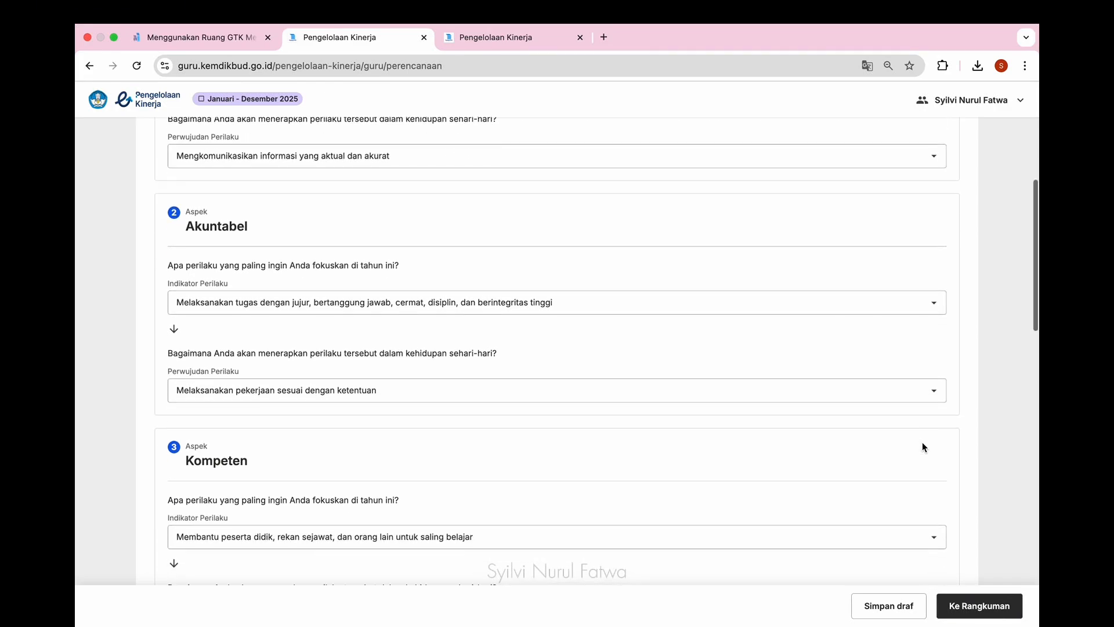
pyautogui.scroll(2, 923, 446)
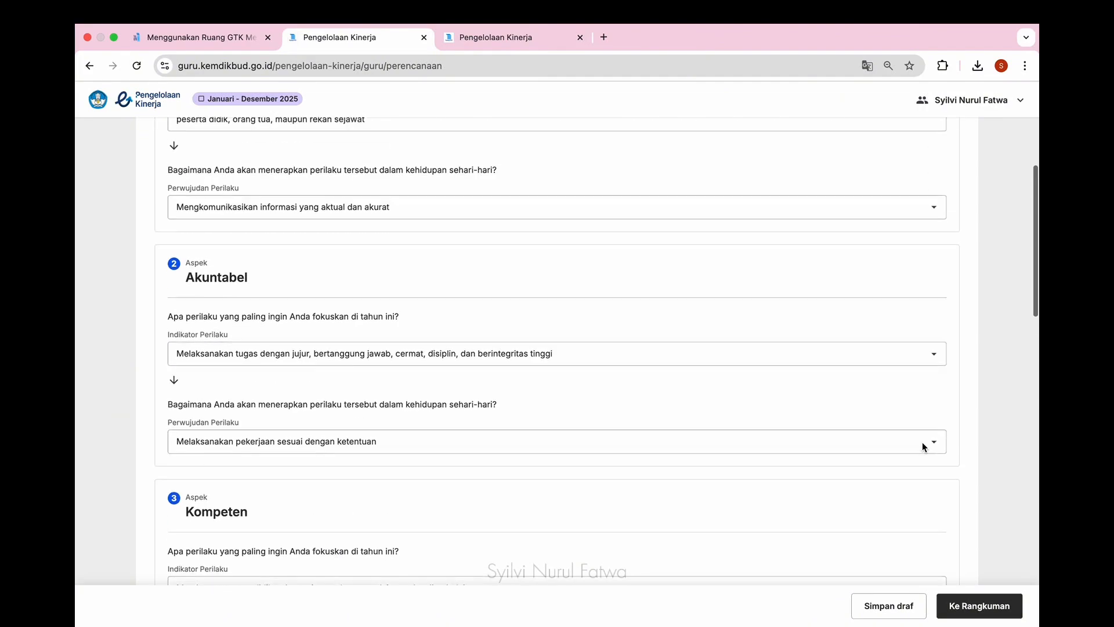
pyautogui.click(938, 233)
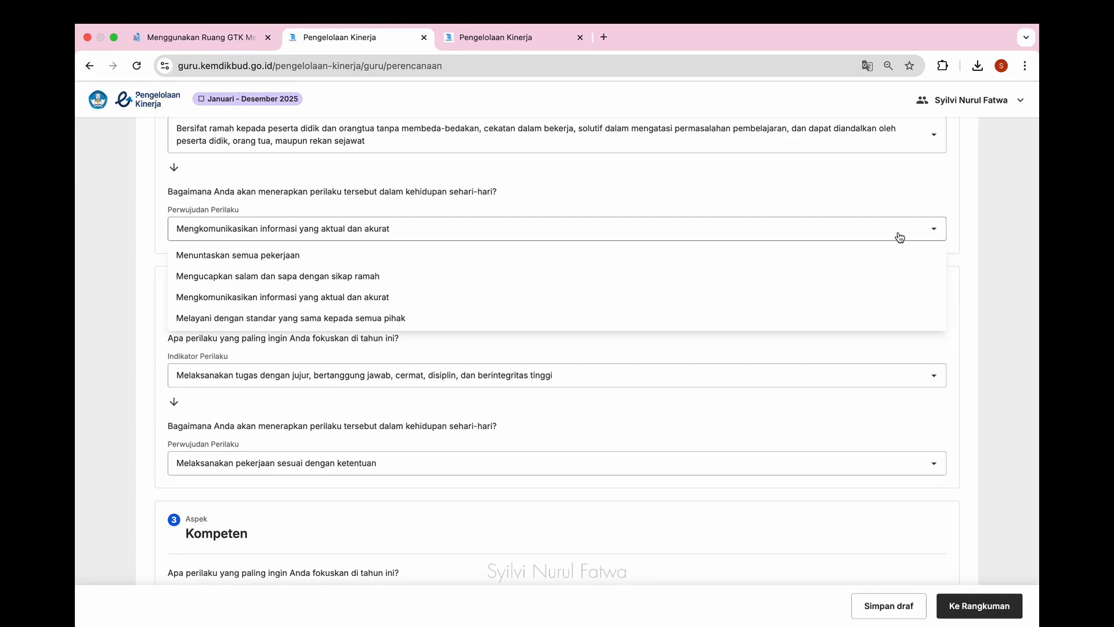
pyautogui.click(667, 284)
pyautogui.scroll(-1, 667, 285)
pyautogui.scroll(5, 667, 286)
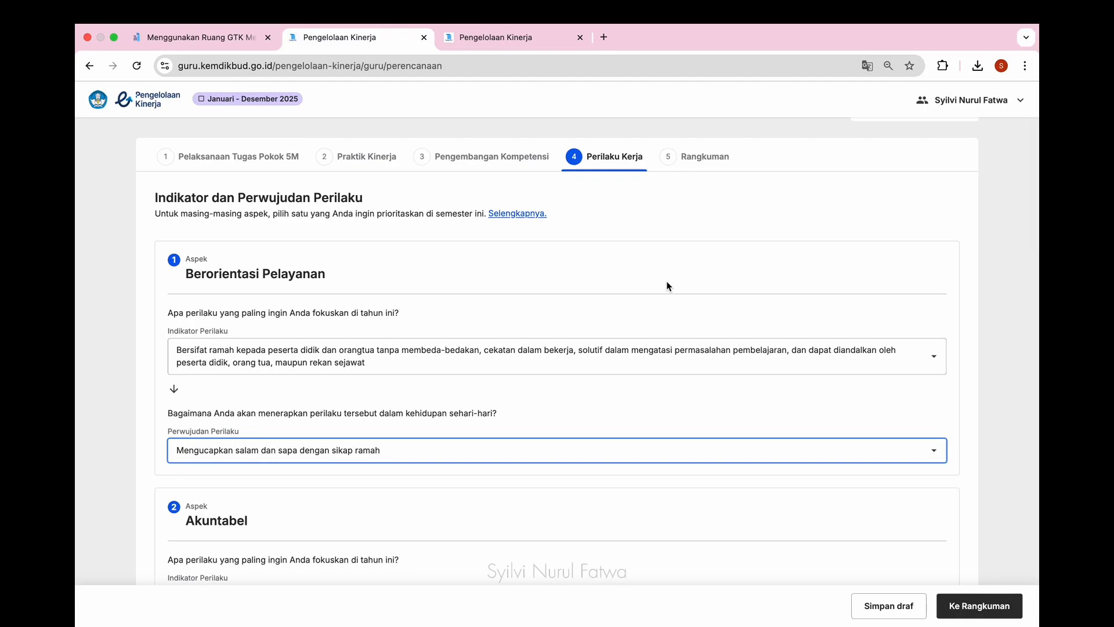
# Recheck the remaining Perilaku Kerja aspects and continue to the Rangkuman stage
pyautogui.scroll(-5, 666, 285)
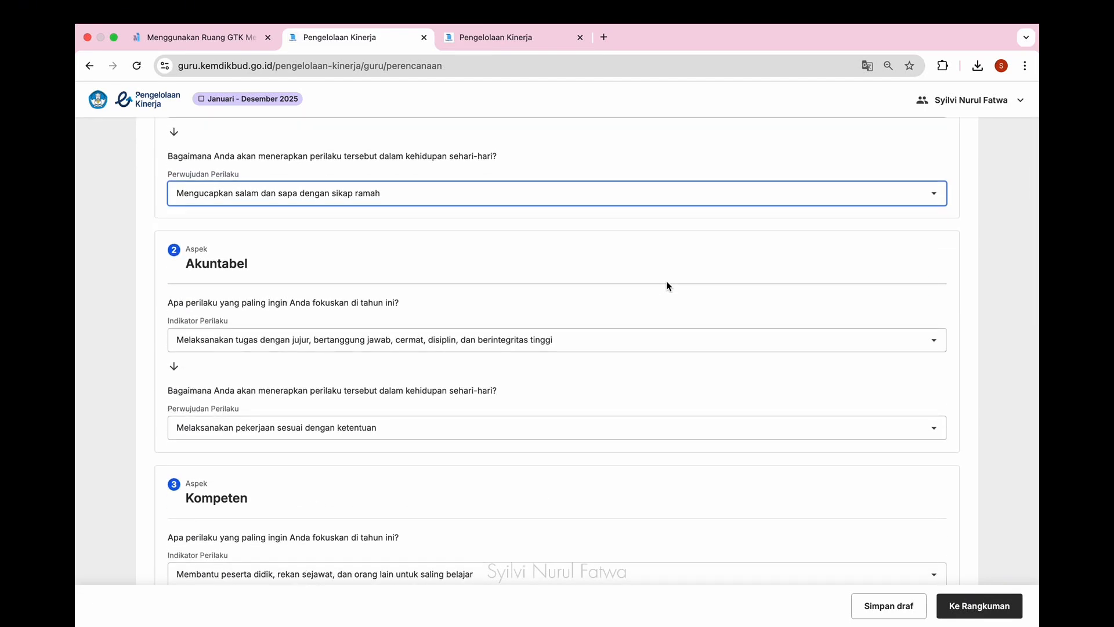
pyautogui.scroll(-15, 667, 286)
pyautogui.click(999, 605)
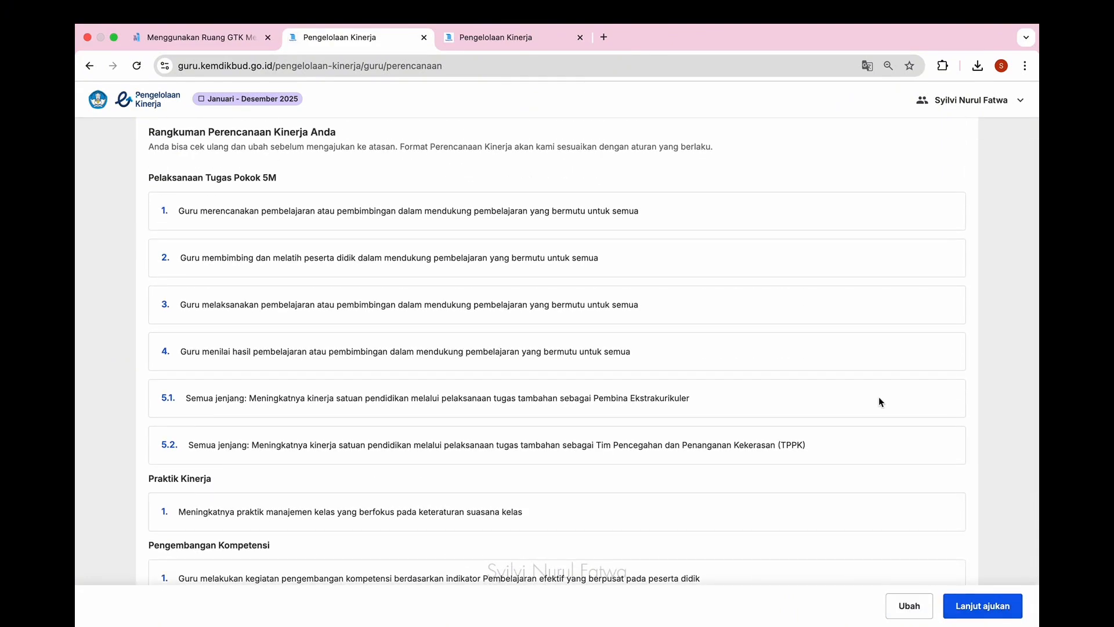
# Review the Rangkuman, covering Pelaksanaan Tugas Pokok 5M, Praktik Kinerja, Pengembangan Kompetensi and the Perilaku Kerja table
pyautogui.scroll(3, 878, 395)
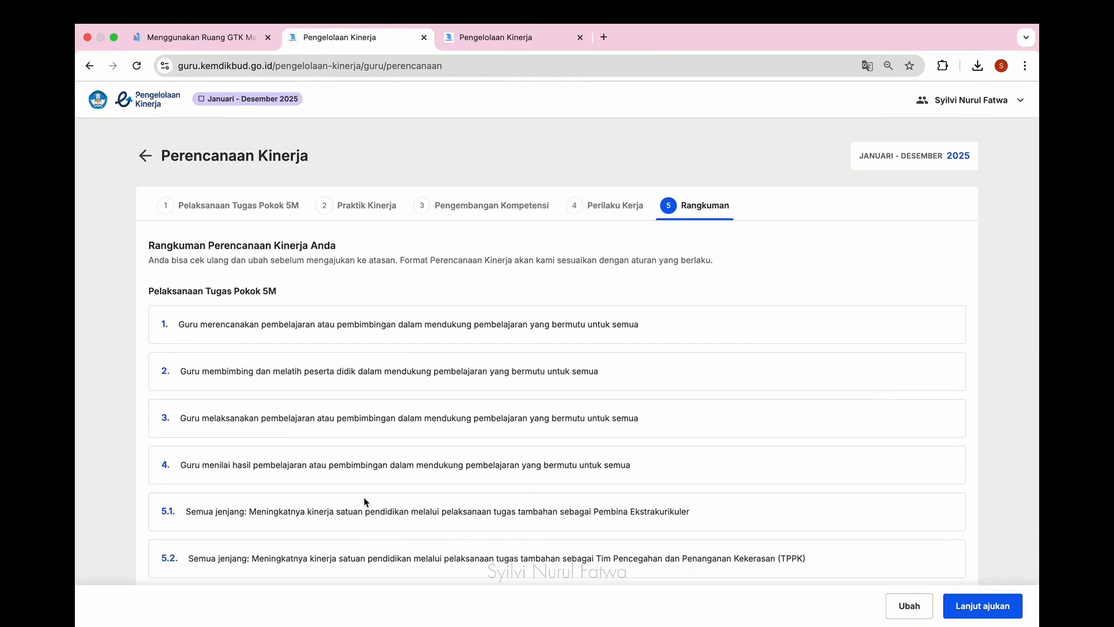
pyautogui.scroll(-4, 337, 493)
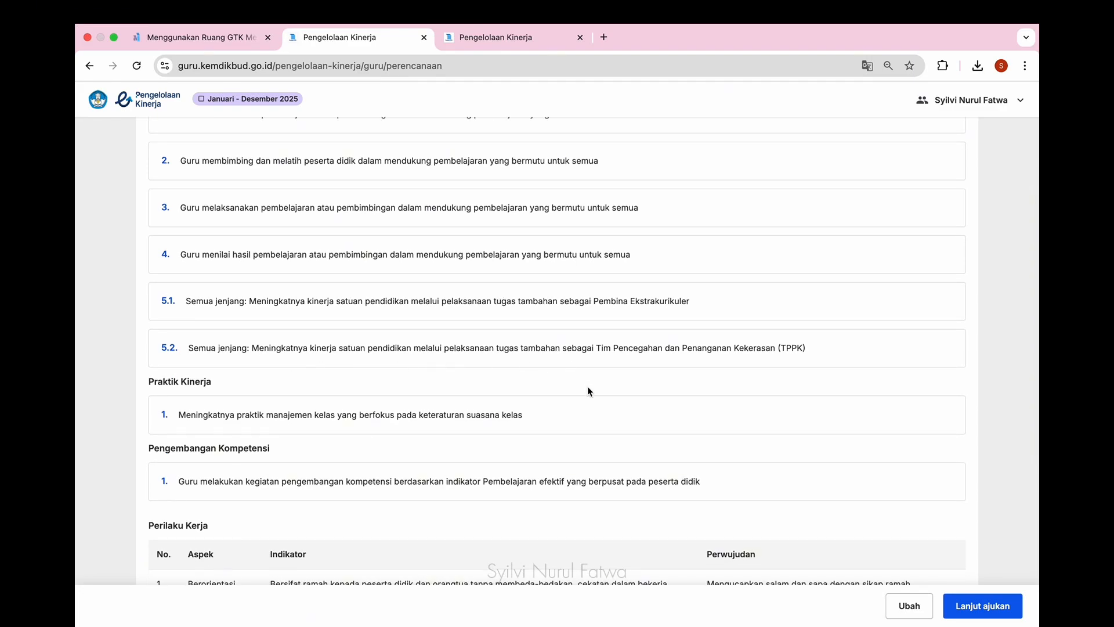
pyautogui.scroll(-3, 486, 445)
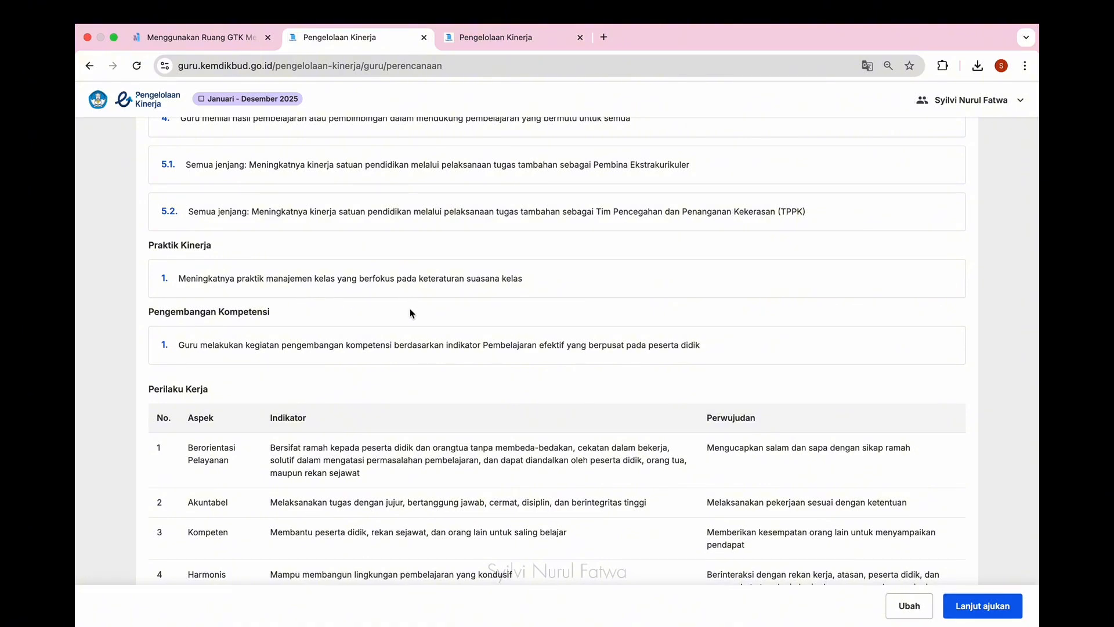
pyautogui.scroll(-1, 410, 313)
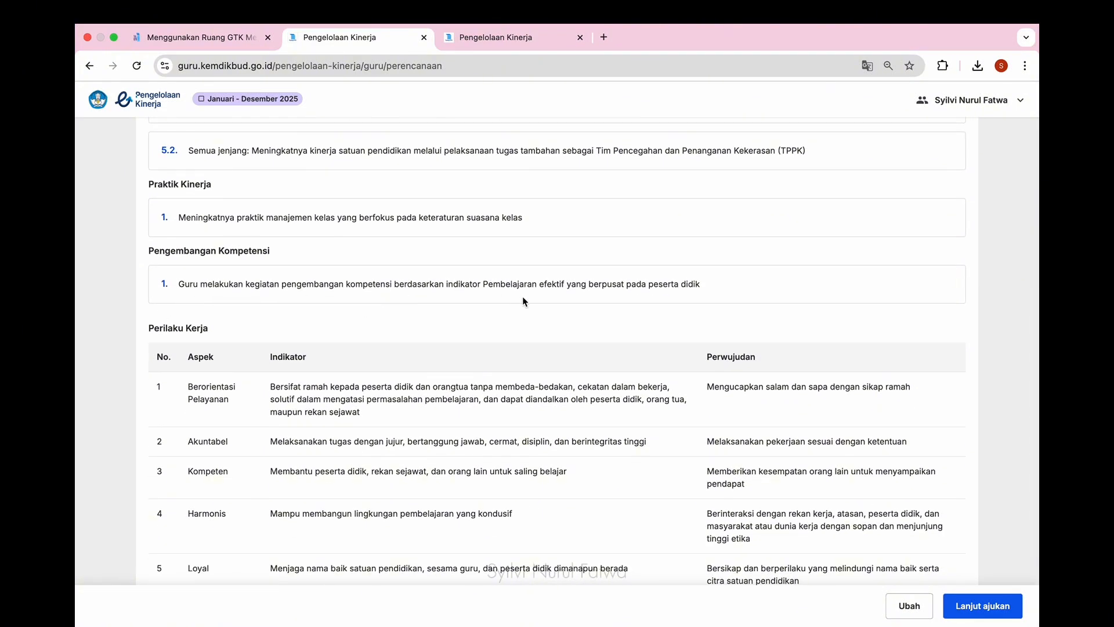
pyautogui.scroll(-1, 525, 300)
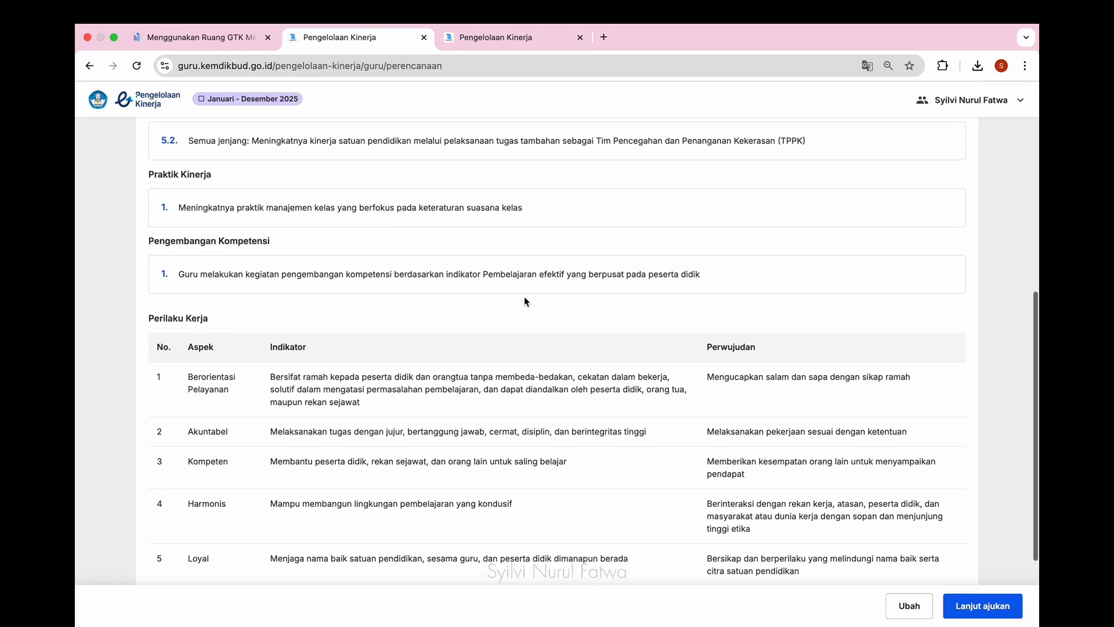
pyautogui.scroll(-2, 524, 296)
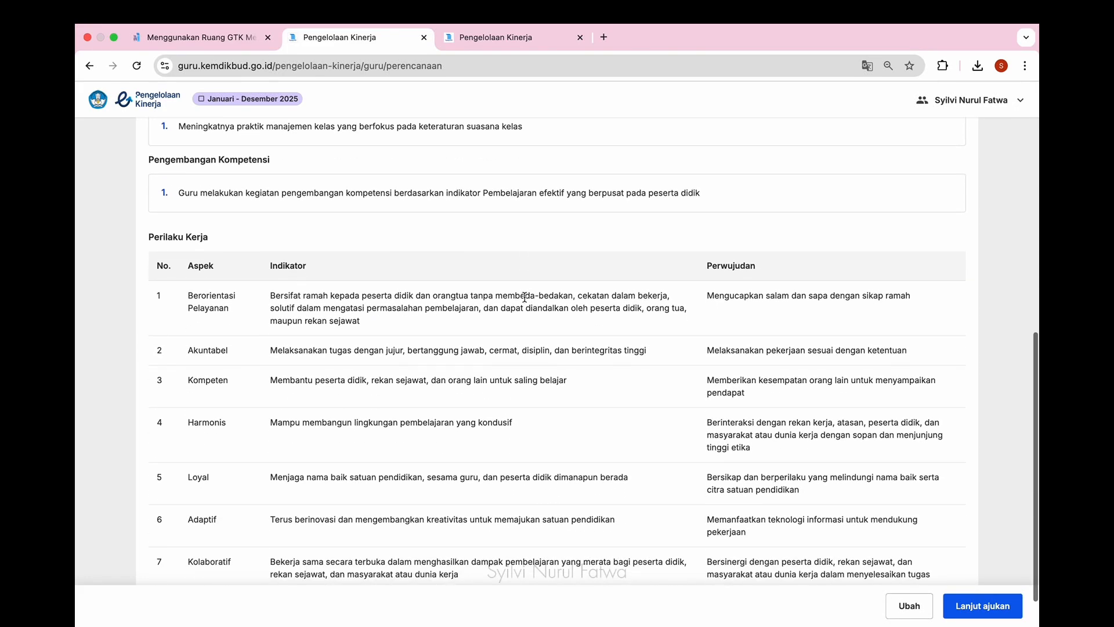
pyautogui.scroll(-2, 525, 297)
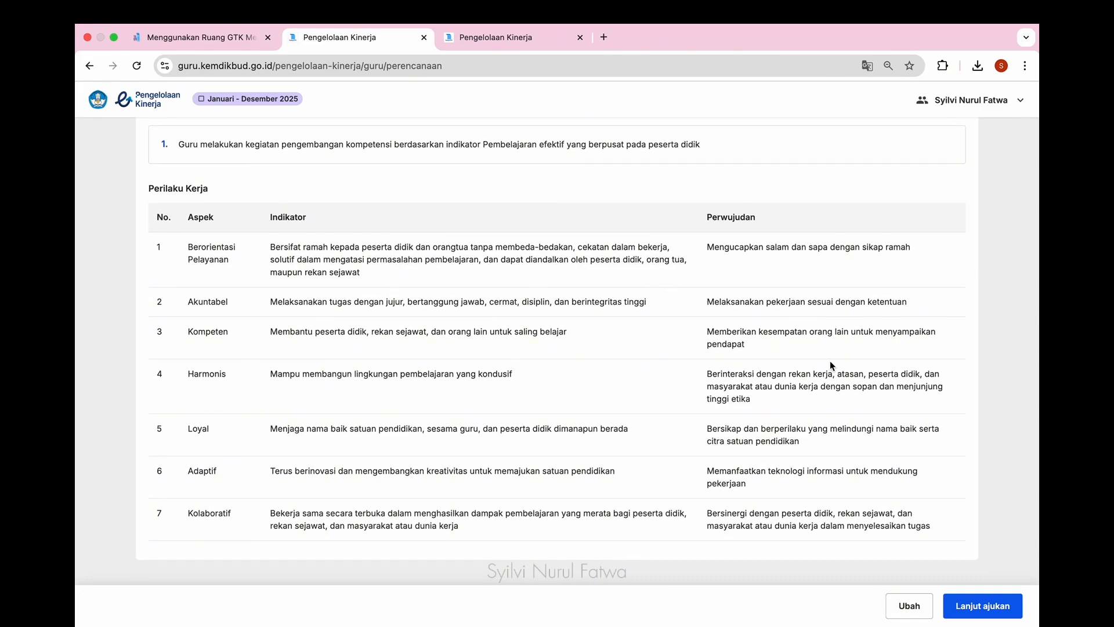
# Submit the Perencanaan Kinerja to the supervisor and return to Beranda
pyautogui.click(995, 607)
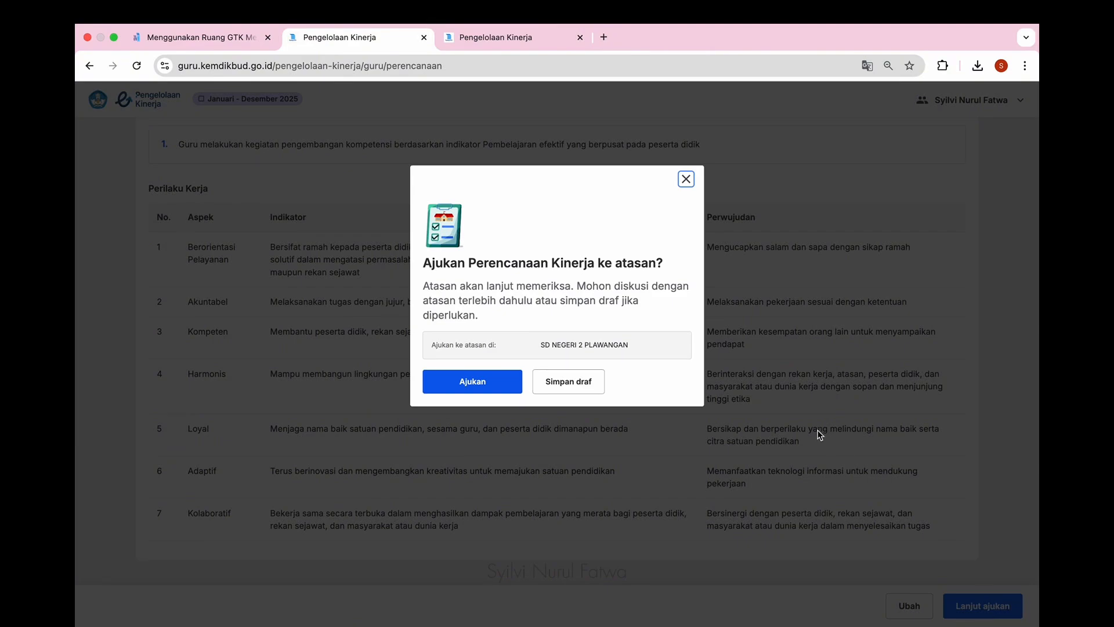
pyautogui.click(474, 388)
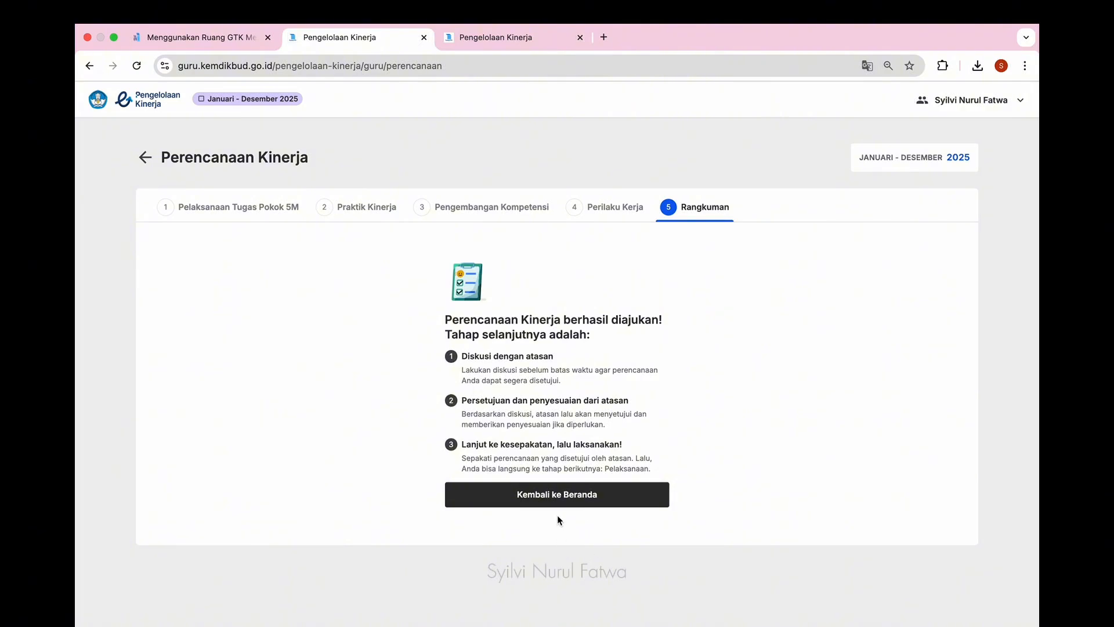
pyautogui.click(554, 497)
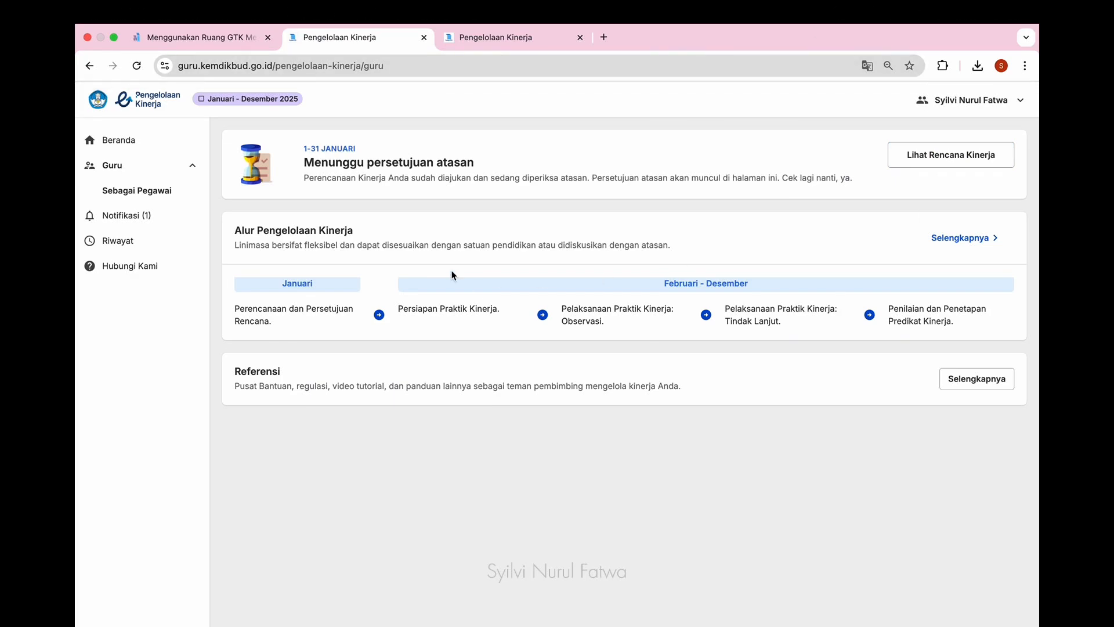
# Look through the submitted Rencana Kinerja from Pelaksanaan Tugas Pokok 5M to Perilaku Kerja, then leave for Beranda
pyautogui.click(975, 168)
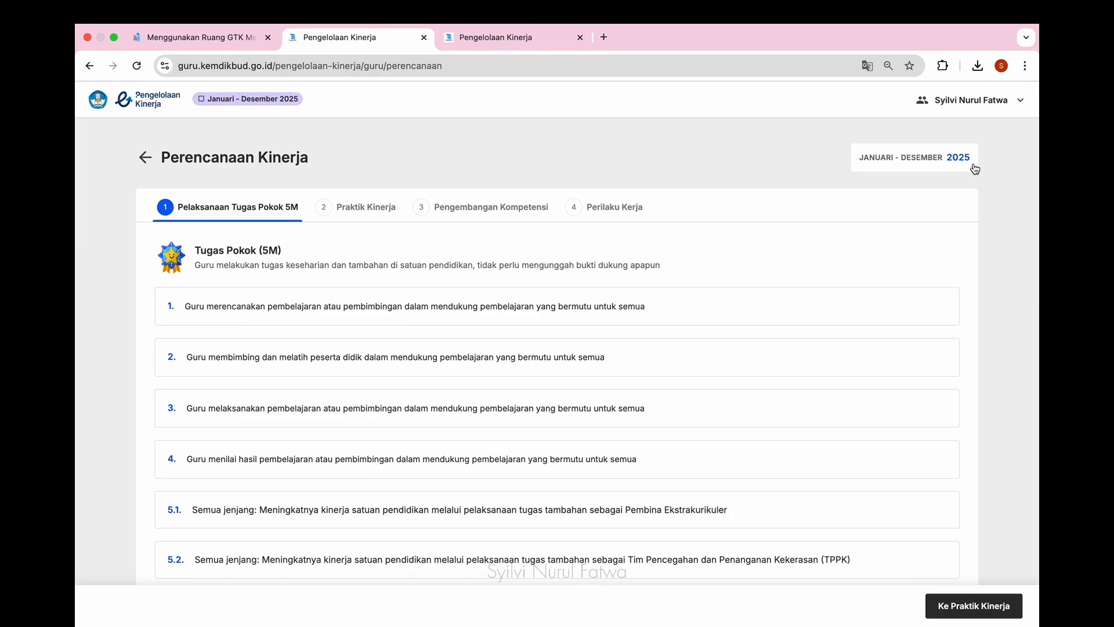
pyautogui.scroll(-2, 946, 364)
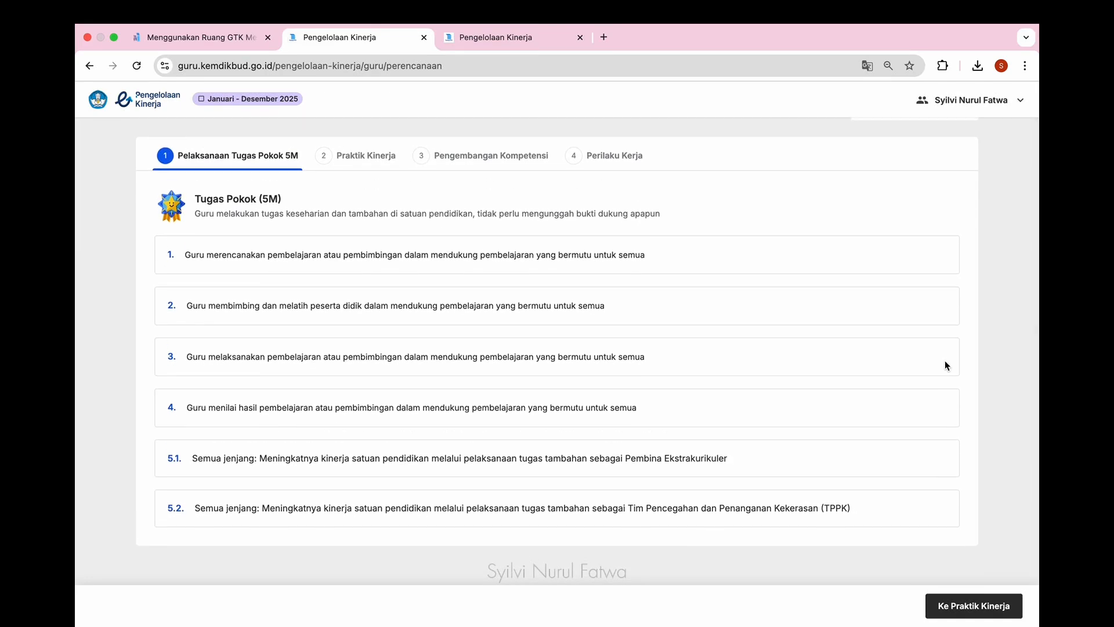
pyautogui.scroll(1, 946, 364)
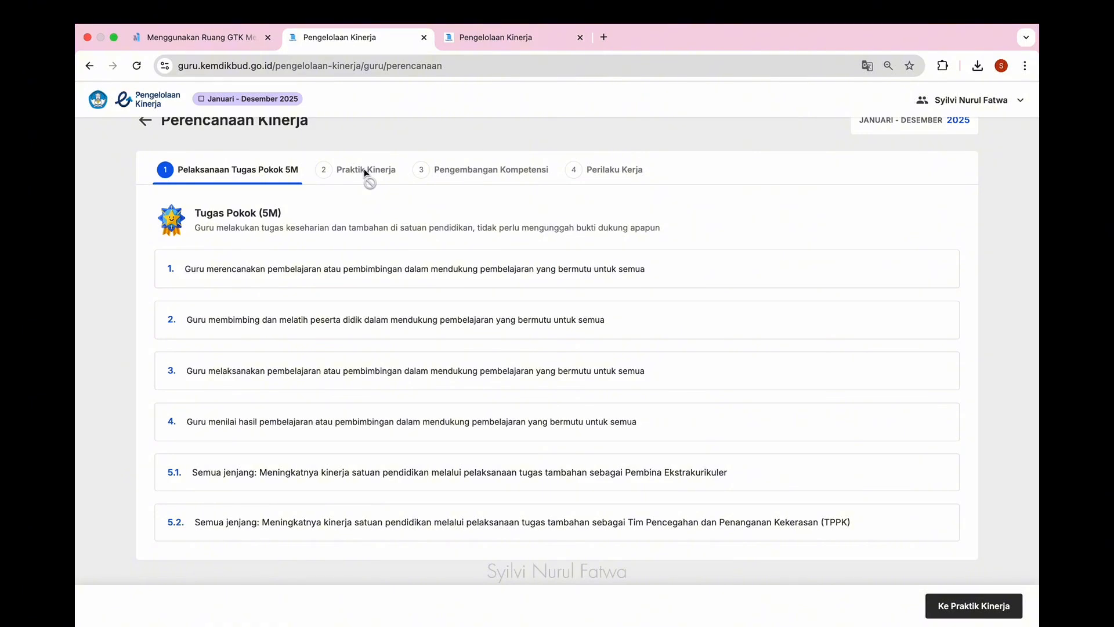
pyautogui.scroll(2, 688, 441)
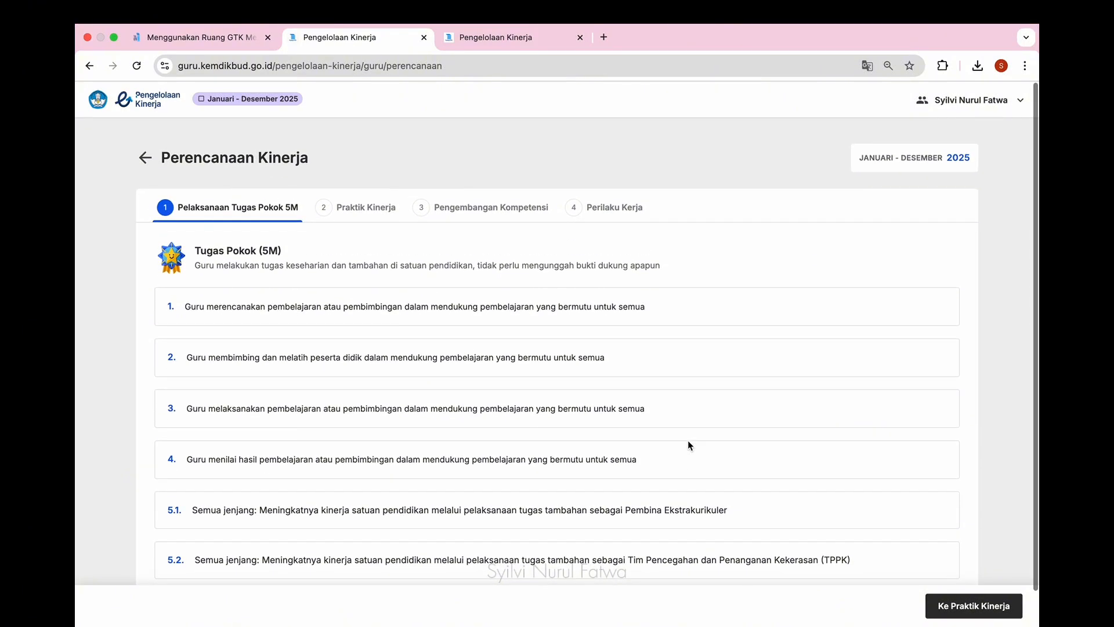
pyautogui.click(975, 614)
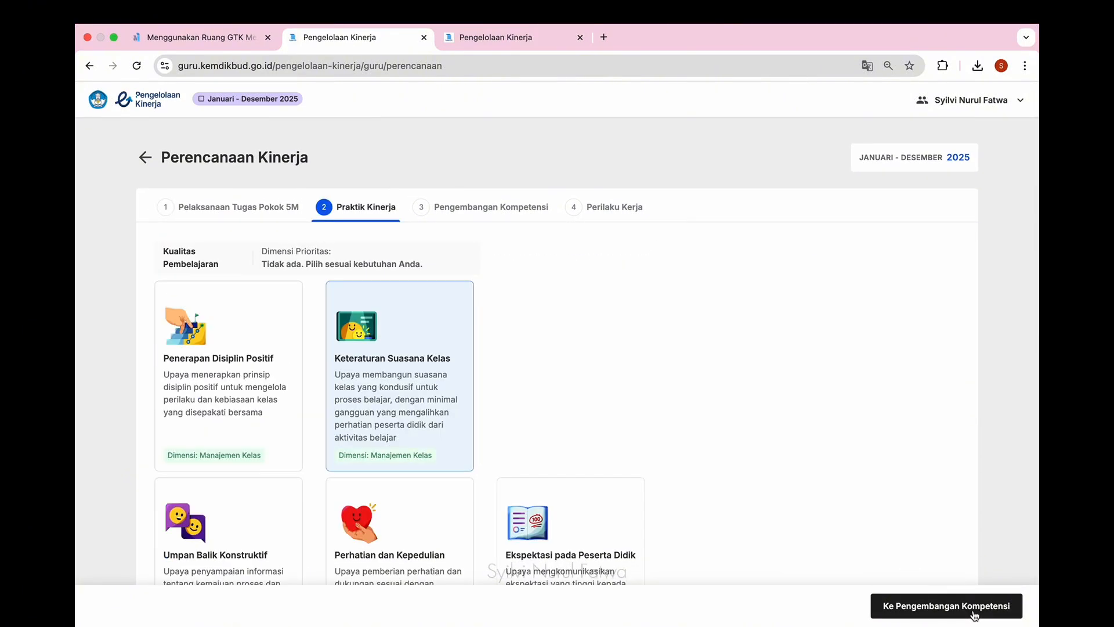
pyautogui.click(975, 604)
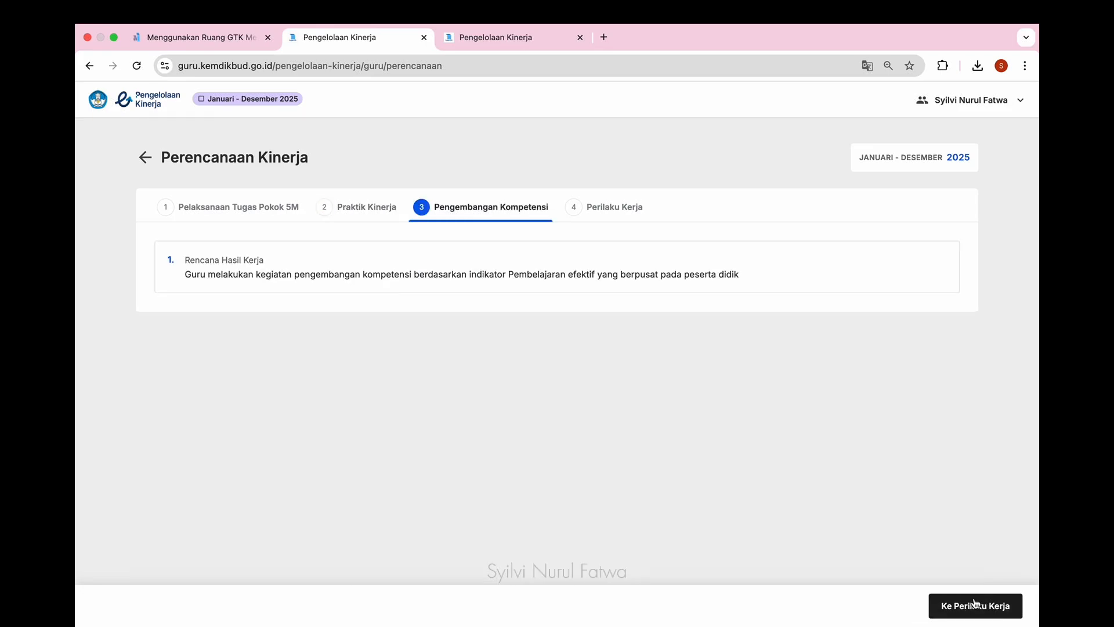
pyautogui.click(975, 604)
pyautogui.click(985, 606)
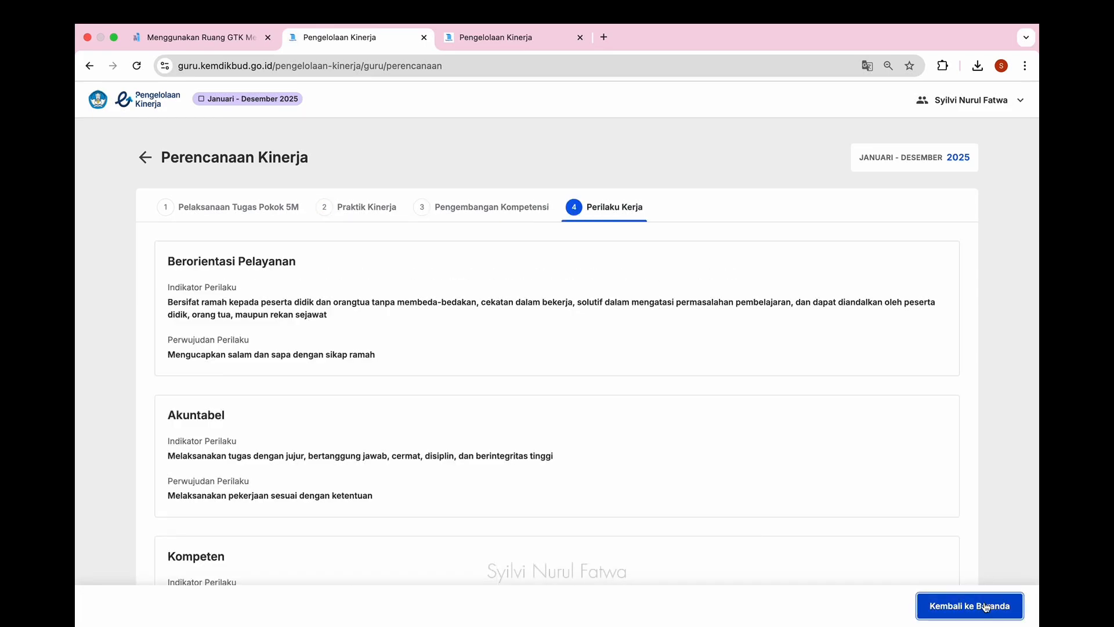